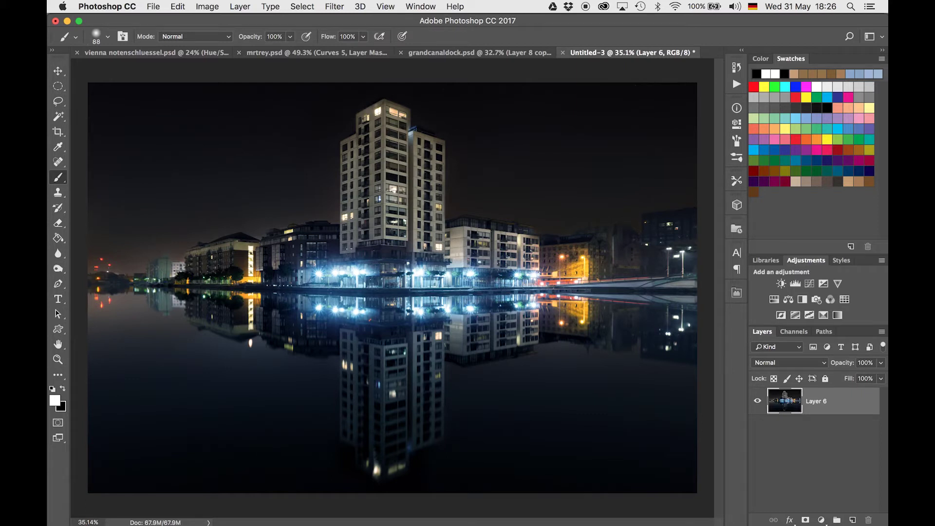
- Create Untitled-4, a blank white 1500 × 1500 px document at 400 ppi
{"action": "key", "text": "super+n"}
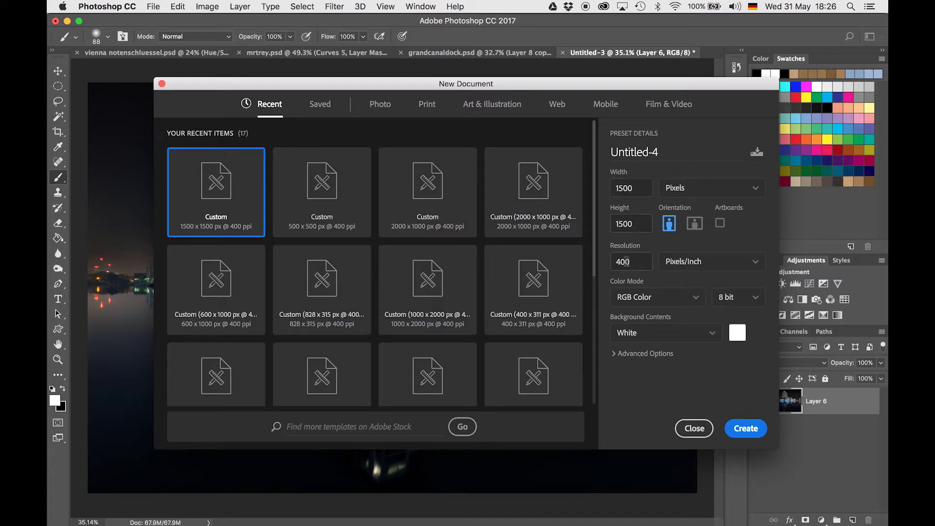
{"action": "left_click", "coordinate": [745, 429]}
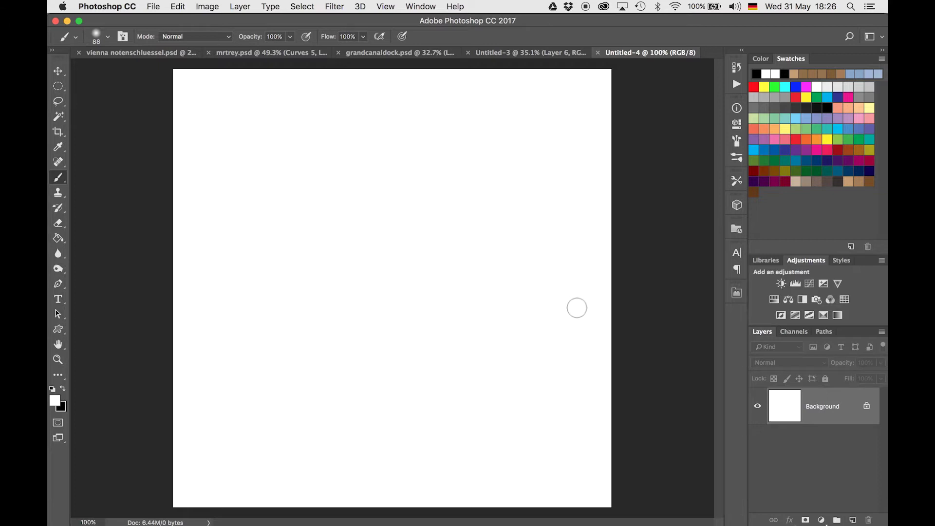
- Add a new empty layer and delete the Background layer to leave a transparent canvas
{"action": "left_click", "coordinate": [577, 308]}
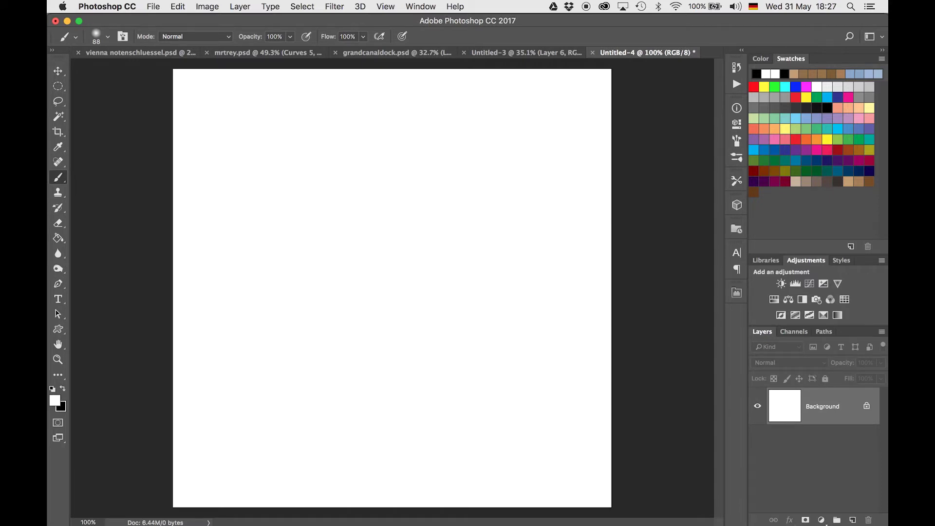
{"action": "key", "text": "super+shift+alt+n"}
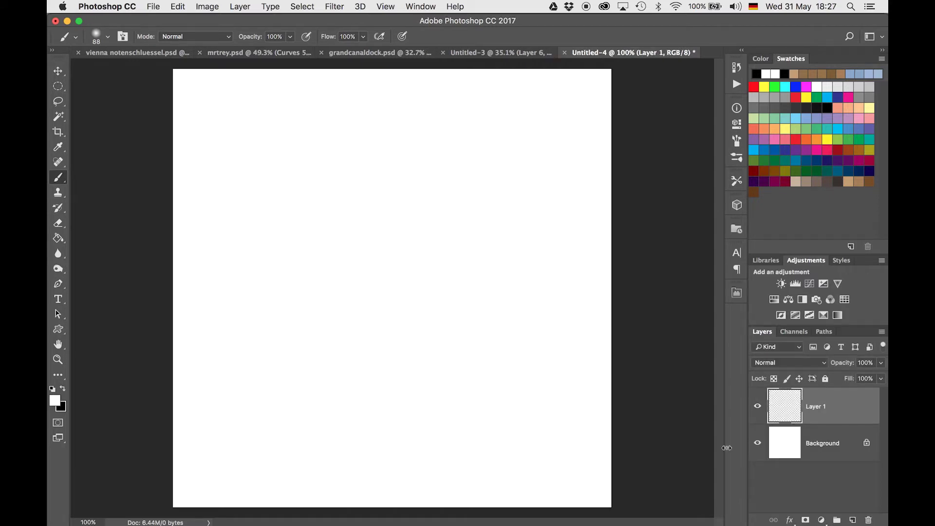
{"action": "left_click", "coordinate": [791, 455]}
{"action": "key", "text": "Delete"}
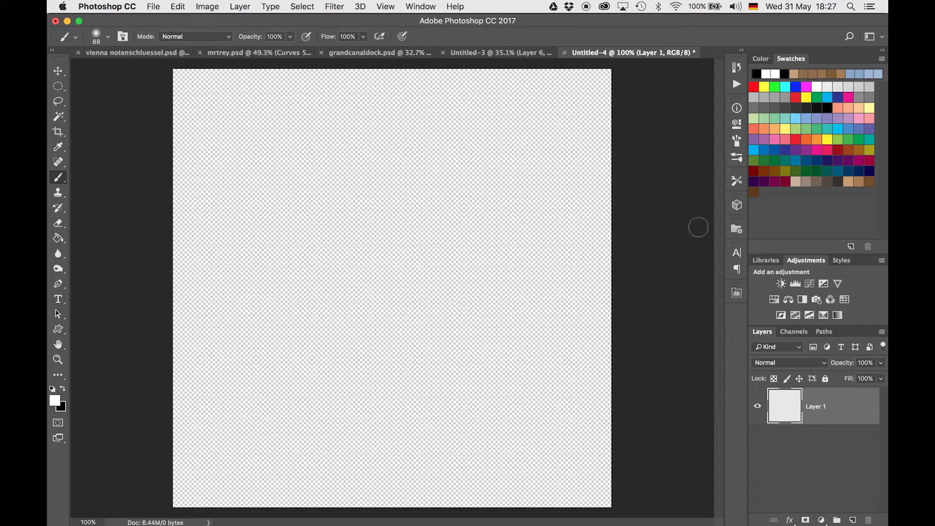
{"action": "right_click", "coordinate": [670, 204]}
{"action": "left_click", "coordinate": [659, 200]}
- Set black as the painting colour and enlarge the brush to 100 px, undoing test strokes
{"action": "mouse_move", "coordinate": [233, 160]}
{"action": "left_mouse_down"}
{"action": "mouse_move", "coordinate": [327, 160]}
{"action": "mouse_move", "coordinate": [434, 249]}
{"action": "left_mouse_up"}
{"action": "key", "text": "super+z"}
{"action": "key", "text": "x"}
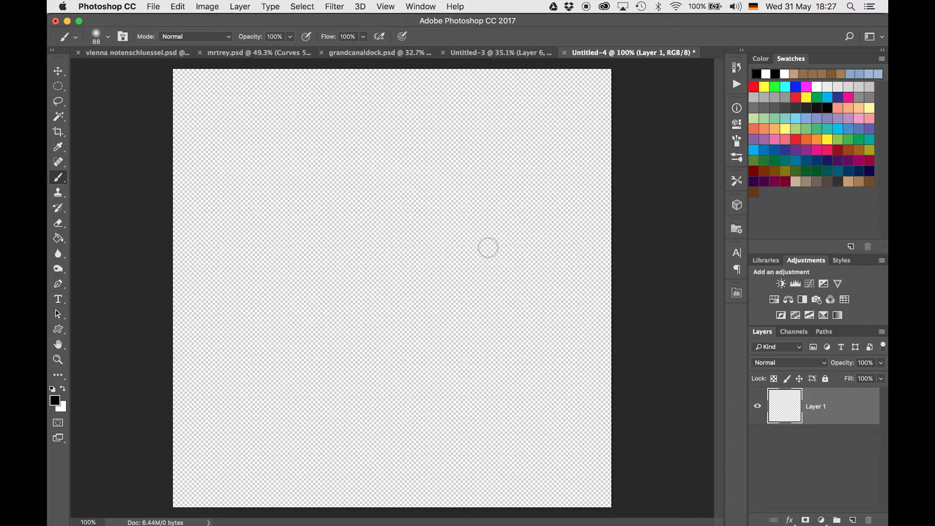
{"action": "mouse_move", "coordinate": [245, 138]}
{"action": "left_mouse_down"}
{"action": "mouse_move", "coordinate": [338, 127]}
{"action": "mouse_move", "coordinate": [256, 309]}
{"action": "mouse_move", "coordinate": [558, 333]}
{"action": "mouse_move", "coordinate": [434, 209]}
{"action": "left_mouse_up"}
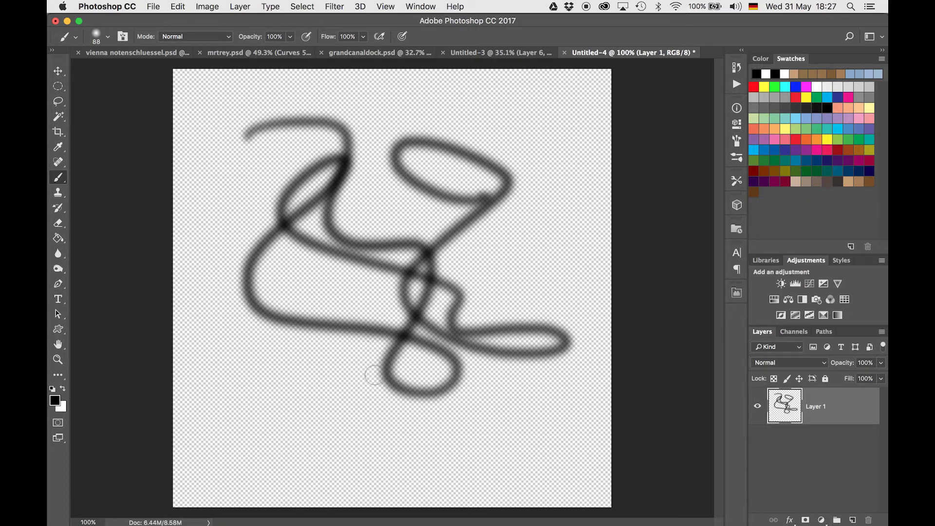
{"action": "key", "text": "super+z"}
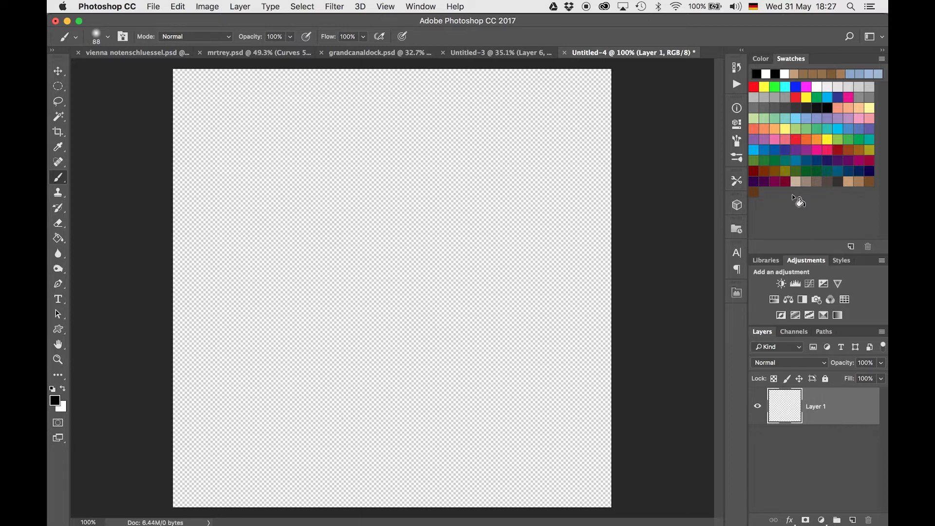
{"action": "mouse_move", "coordinate": [403, 203]}
{"action": "left_mouse_down"}
{"action": "mouse_move", "coordinate": [399, 240]}
{"action": "mouse_move", "coordinate": [438, 357]}
{"action": "mouse_move", "coordinate": [433, 509]}
{"action": "left_mouse_up"}
{"action": "key", "text": "bracketright"}
- Paint a 100 px black dot top-right and a 25 px dot bottom-left
{"action": "left_click", "coordinate": [574, 98]}
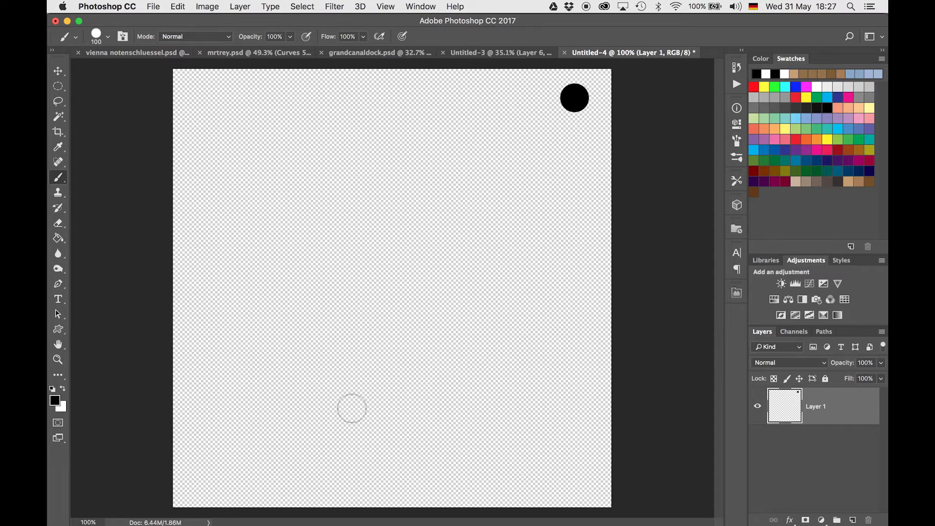
{"action": "key", "text": "bracketleft"}
{"action": "key", "text": "bracketleft"}
{"action": "key", "text": "bracketleft"}
{"action": "key", "text": "bracketleft"}
{"action": "key", "text": "bracketleft"}
{"action": "key", "text": "bracketleft"}
{"action": "key", "text": "bracketleft"}
{"action": "key", "text": "bracketleft"}
{"action": "key", "text": "bracketright"}
{"action": "left_click", "coordinate": [189, 489]}
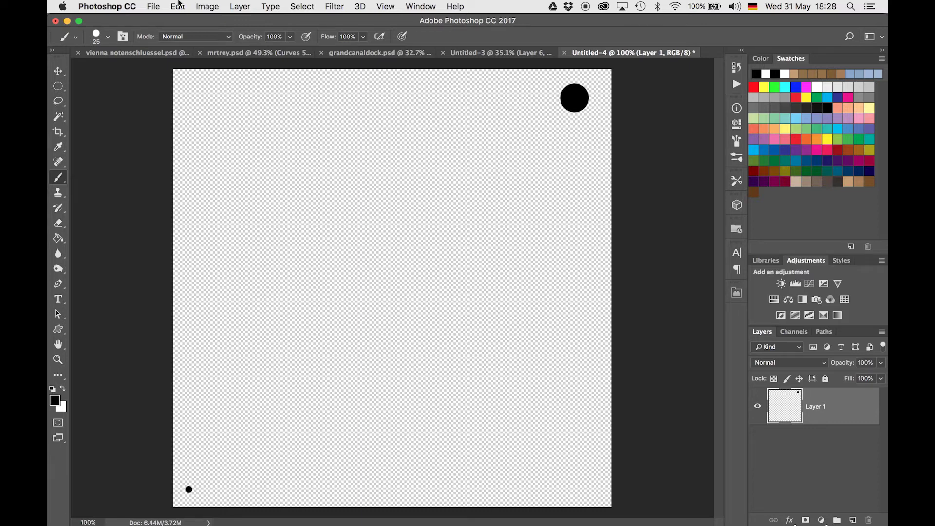
- Define the dots as a brush preset named 'superstars', then return to the Untitled-3 cityscape
{"action": "left_click", "coordinate": [177, 5]}
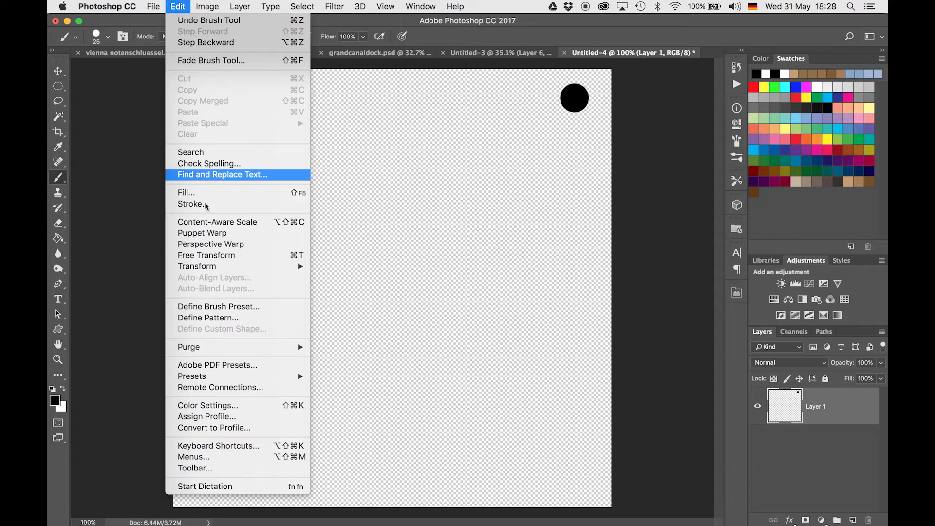
{"action": "left_click", "coordinate": [222, 307]}
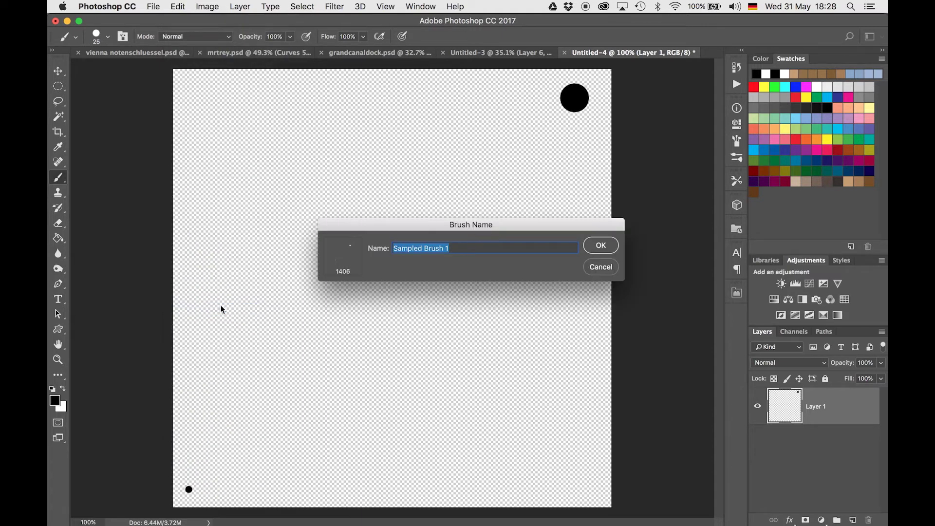
{"action": "type", "text": "superstars"}
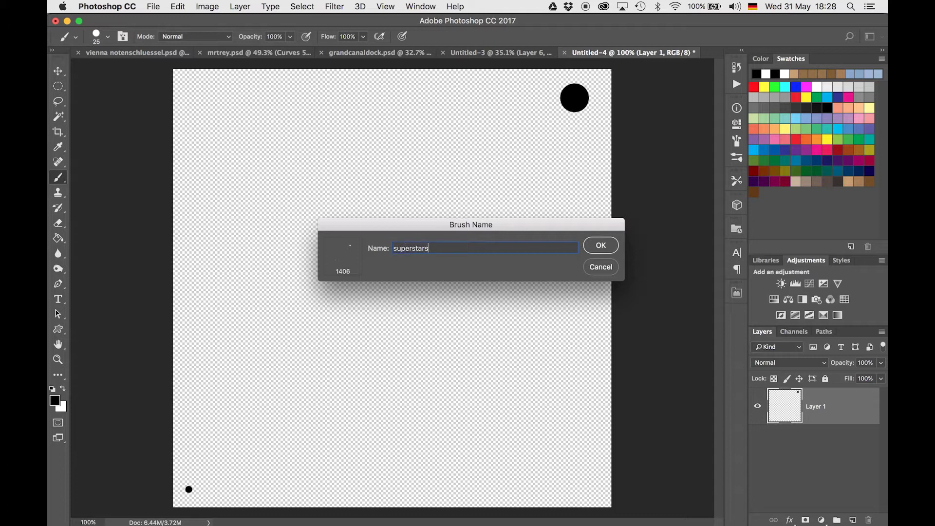
{"action": "key", "text": "Return"}
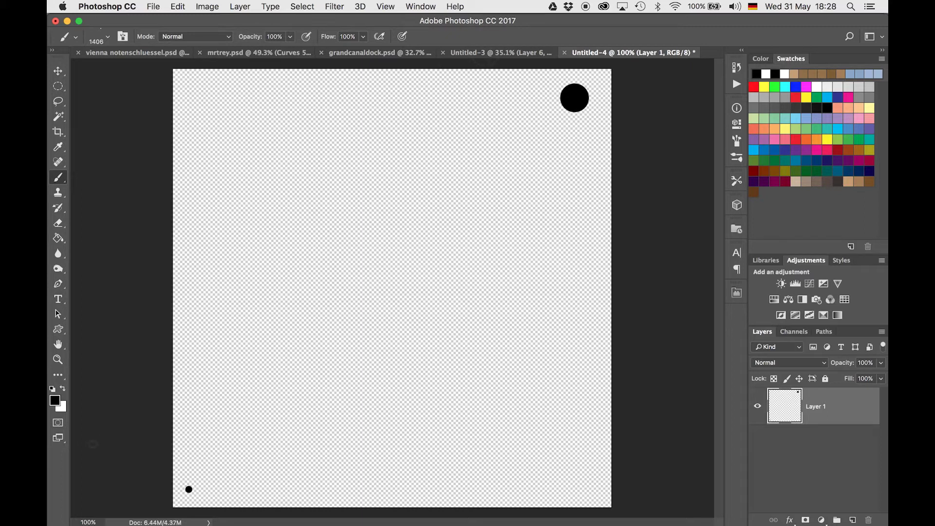
{"action": "left_click", "coordinate": [496, 52]}
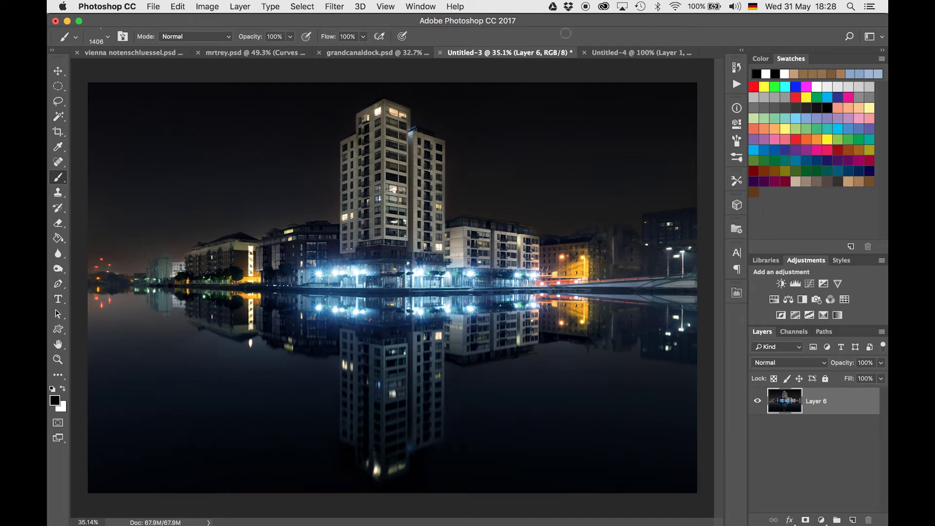
- Pick the 1406 px superstars brush and make white the foreground colour, undoing a test stroke
{"action": "right_click", "coordinate": [447, 215]}
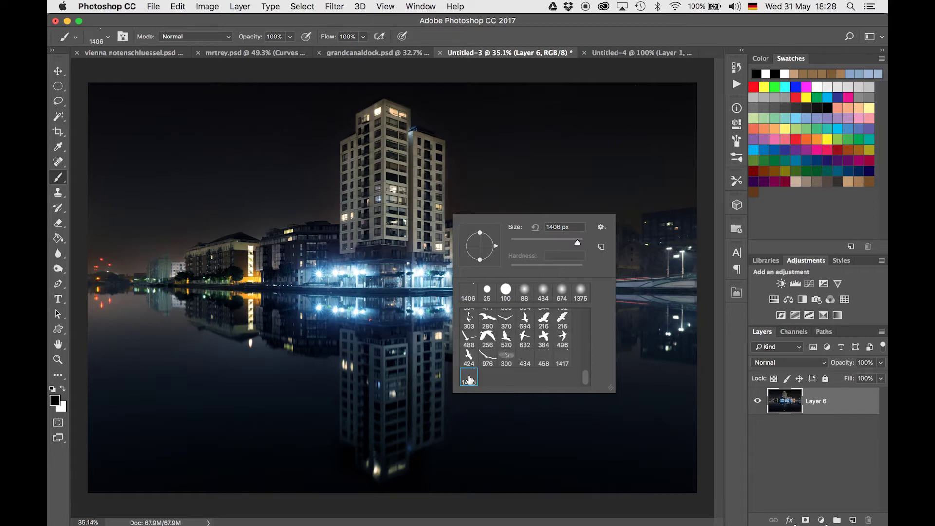
{"action": "left_click", "coordinate": [470, 378]}
{"action": "key", "text": "Return"}
{"action": "key", "text": "super+t"}
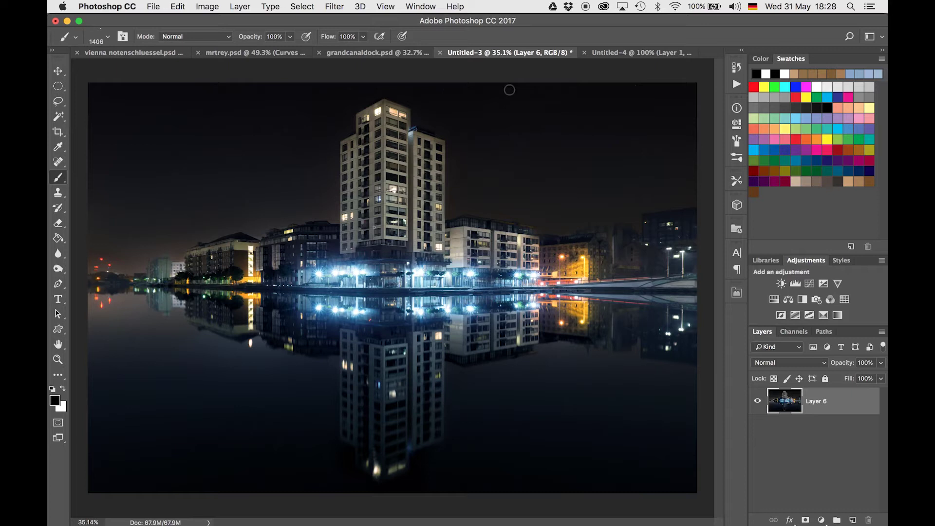
{"action": "key", "text": "x"}
{"action": "mouse_move", "coordinate": [258, 131]}
{"action": "left_mouse_down"}
{"action": "mouse_move", "coordinate": [491, 150]}
{"action": "mouse_move", "coordinate": [523, 181]}
{"action": "mouse_move", "coordinate": [524, 211]}
{"action": "mouse_move", "coordinate": [485, 231]}
{"action": "mouse_move", "coordinate": [443, 235]}
{"action": "mouse_move", "coordinate": [411, 193]}
{"action": "mouse_move", "coordinate": [531, 143]}
{"action": "mouse_move", "coordinate": [567, 164]}
{"action": "left_mouse_up"}
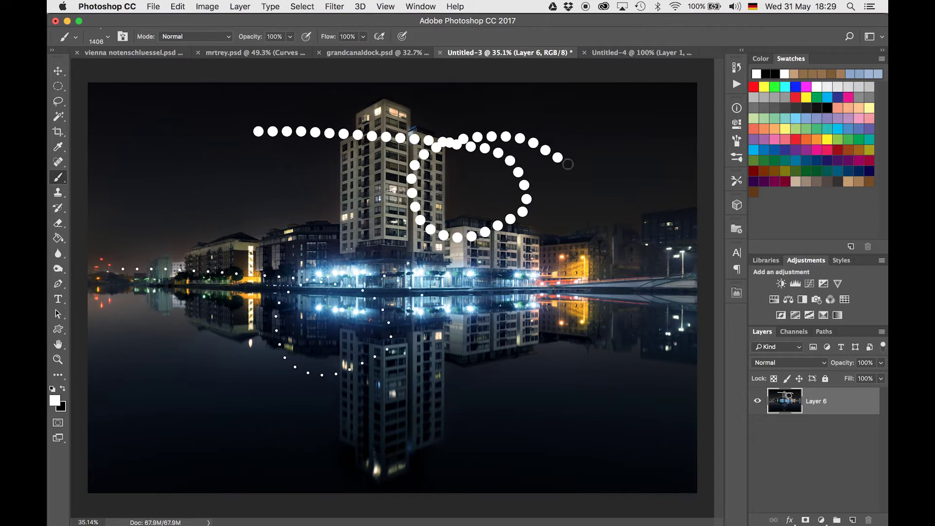
{"action": "key", "text": "super+z"}
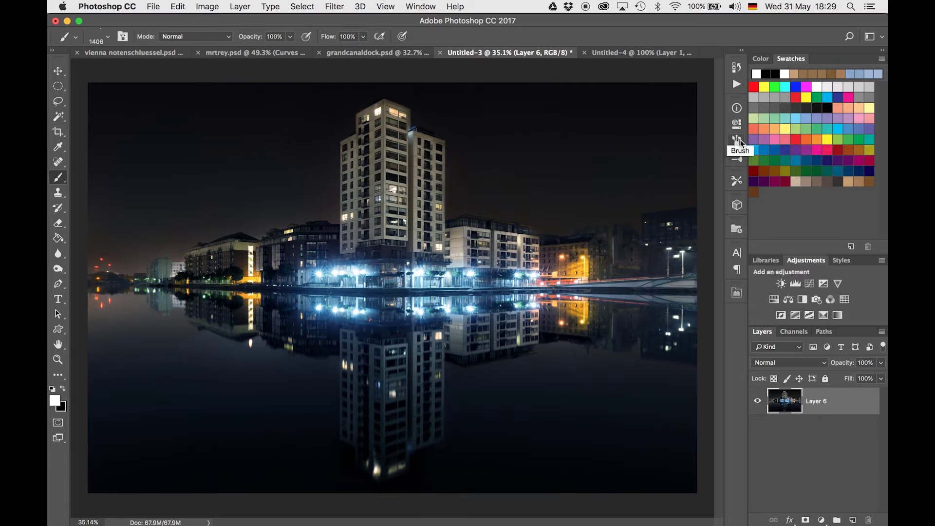
- Give the brush Shape Dynamics with 43% size jitter, 100% angle jitter, and 1000% scattering
{"action": "left_click", "coordinate": [123, 37]}
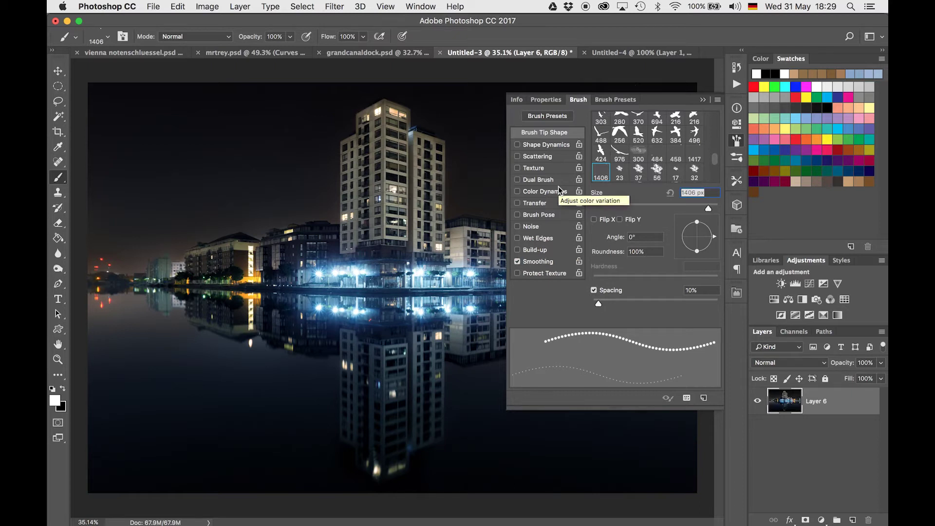
{"action": "left_click", "coordinate": [545, 145]}
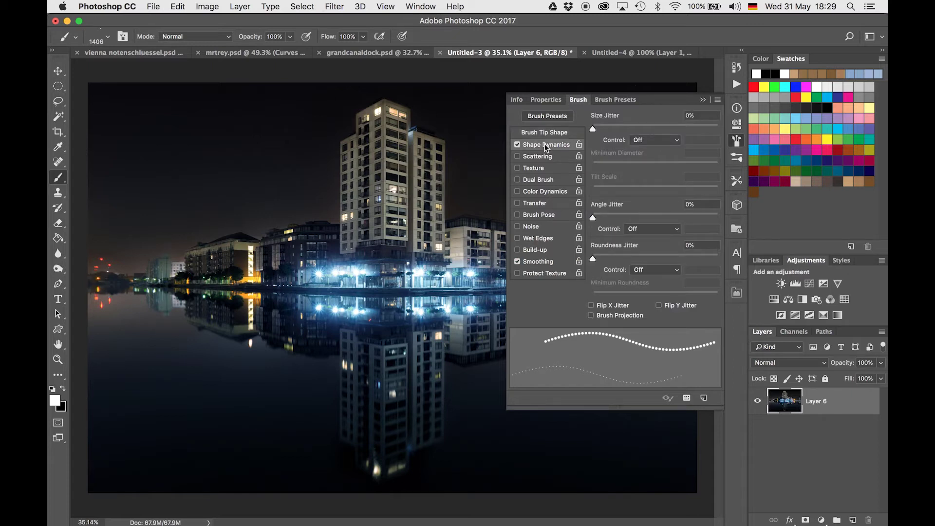
{"action": "left_click_drag", "start_coordinate": [622, 125], "coordinate": [647, 131]}
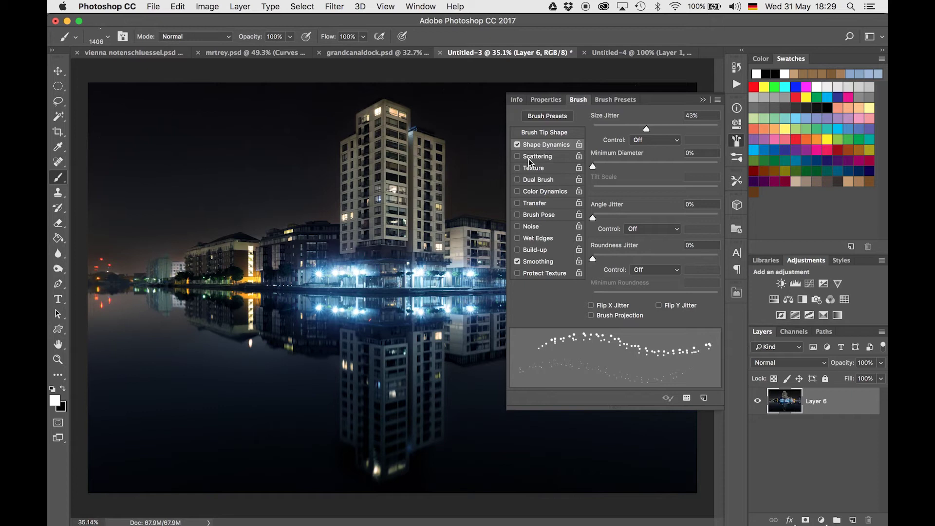
{"action": "left_click_drag", "start_coordinate": [621, 215], "coordinate": [741, 214]}
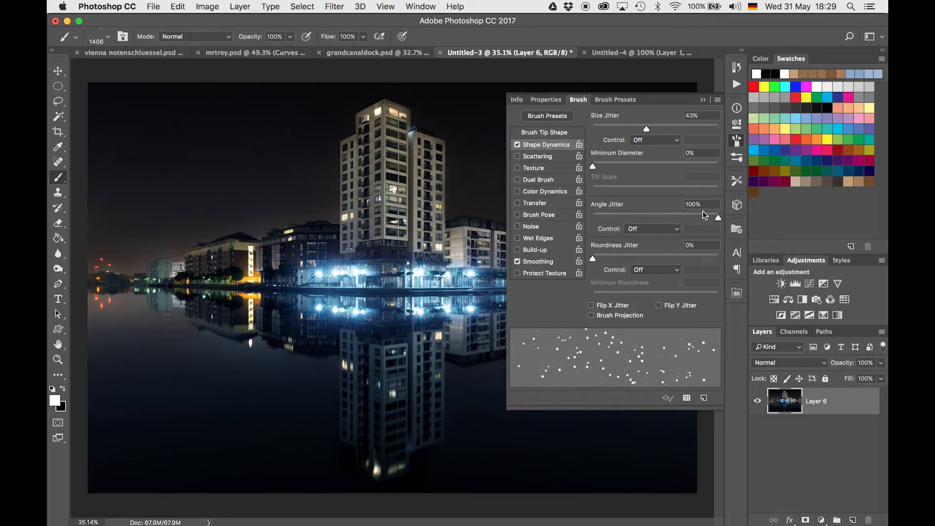
{"action": "left_click", "coordinate": [533, 157]}
{"action": "left_click_drag", "start_coordinate": [612, 126], "coordinate": [759, 118]}
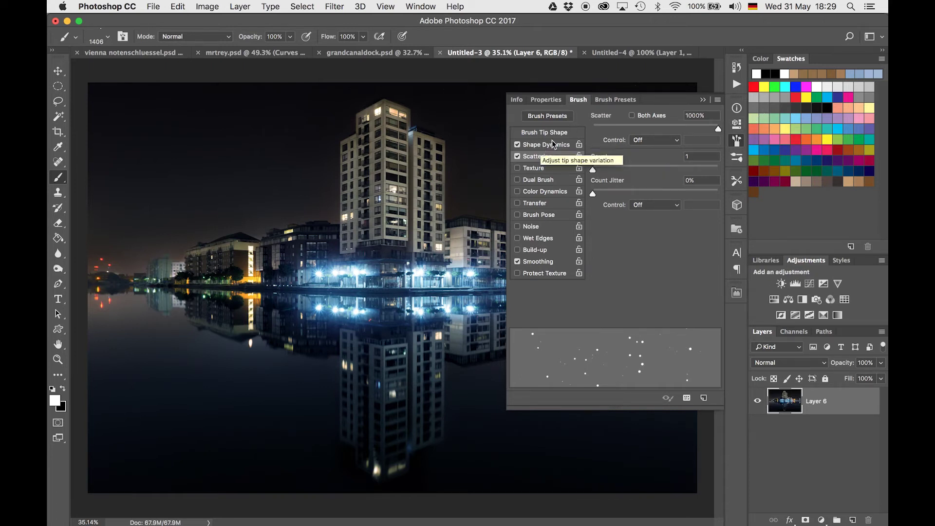
{"action": "left_click", "coordinate": [702, 99]}
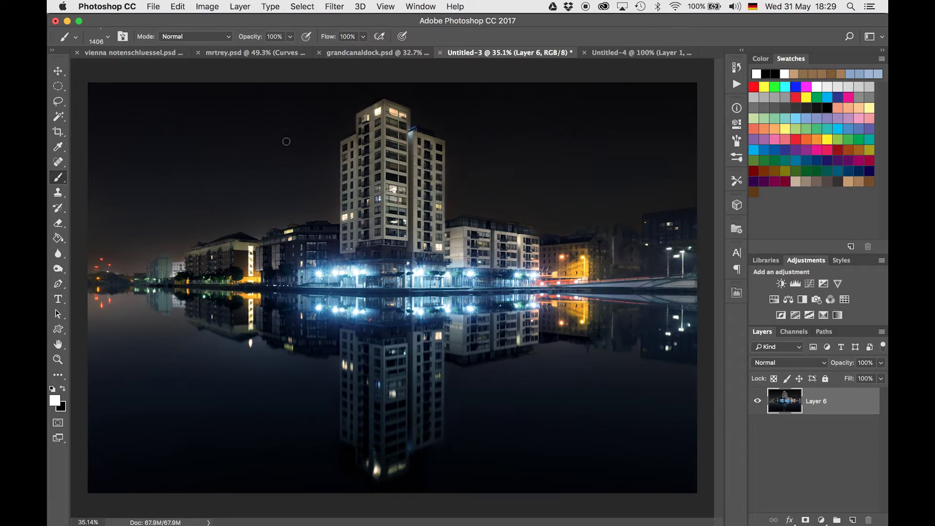
- Try star strokes at several brush sizes up to about 120 px, undoing each test
{"action": "mouse_move", "coordinate": [192, 129]}
{"action": "left_mouse_down"}
{"action": "mouse_move", "coordinate": [313, 155]}
{"action": "mouse_move", "coordinate": [450, 141]}
{"action": "mouse_move", "coordinate": [546, 149]}
{"action": "mouse_move", "coordinate": [598, 166]}
{"action": "mouse_move", "coordinate": [189, 179]}
{"action": "mouse_move", "coordinate": [155, 220]}
{"action": "mouse_move", "coordinate": [275, 219]}
{"action": "mouse_move", "coordinate": [435, 153]}
{"action": "mouse_move", "coordinate": [454, 170]}
{"action": "mouse_move", "coordinate": [461, 219]}
{"action": "left_mouse_up"}
{"action": "key", "text": "super+z"}
{"action": "mouse_move", "coordinate": [492, 128]}
{"action": "left_mouse_down"}
{"action": "mouse_move", "coordinate": [310, 121]}
{"action": "mouse_move", "coordinate": [328, 125]}
{"action": "mouse_move", "coordinate": [294, 105]}
{"action": "left_mouse_up"}
{"action": "key", "text": "super+z"}
{"action": "left_click_drag", "start_coordinate": [321, 190], "coordinate": [330, 194]}
{"action": "key", "text": "super+z"}
{"action": "left_click_drag", "start_coordinate": [244, 200], "coordinate": [251, 206]}
{"action": "key", "text": "super+z"}
{"action": "key", "text": "super+z"}
- Raise the brush tip spacing to about 66% so the stars spread further apart
{"action": "left_click", "coordinate": [730, 144]}
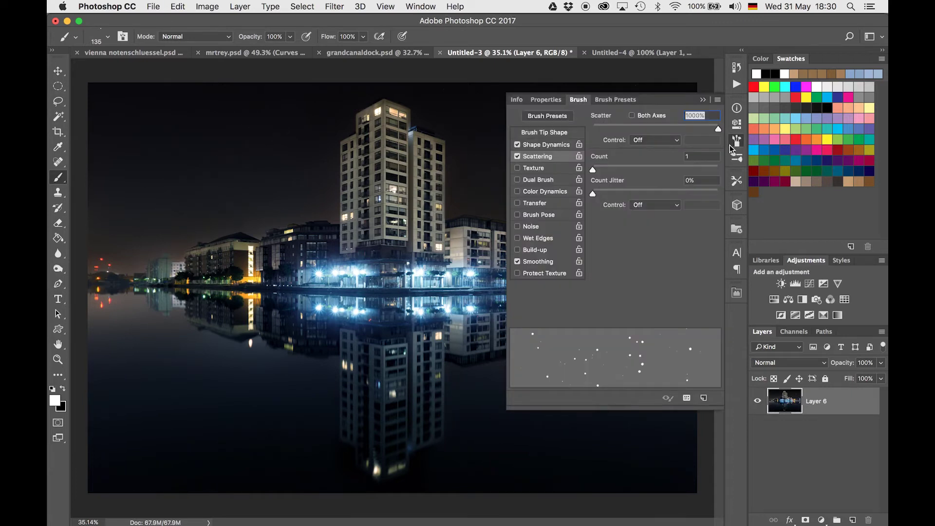
{"action": "left_click", "coordinate": [554, 132]}
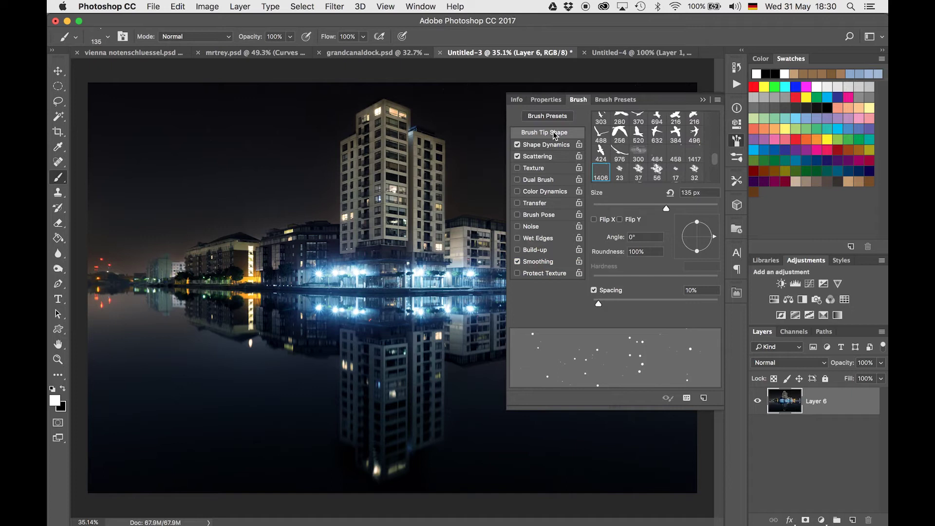
{"action": "left_click", "coordinate": [628, 301]}
{"action": "left_click_drag", "start_coordinate": [626, 298], "coordinate": [632, 297]}
{"action": "left_click", "coordinate": [703, 100]}
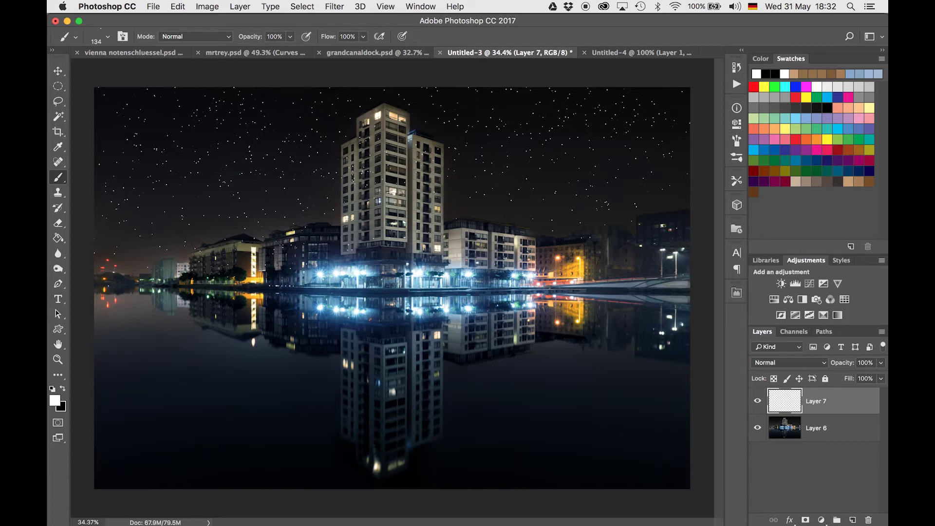
{"action": "scroll", "coordinate": [507, 160], "scroll_direction": "up", "scroll_amount": 4}
{"action": "left_click_drag", "start_coordinate": [507, 161], "coordinate": [461, 284]}
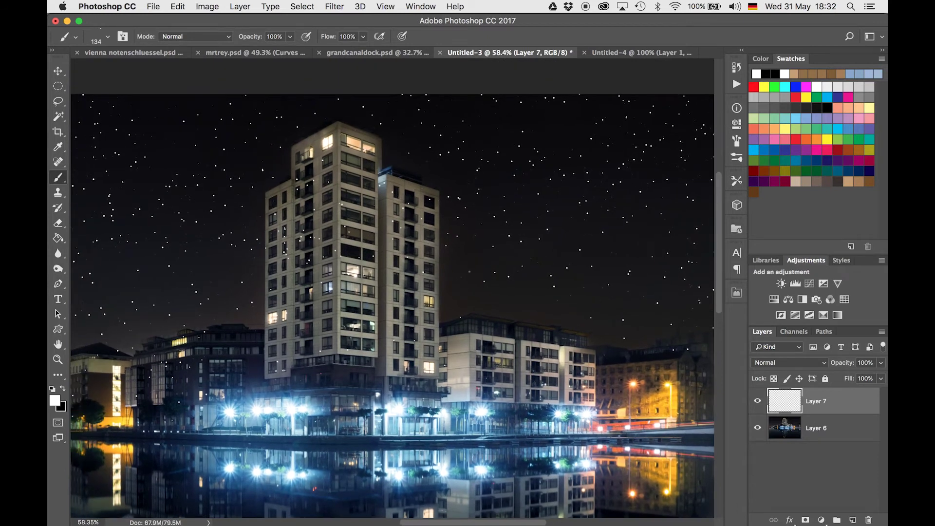
{"action": "scroll", "coordinate": [462, 285], "scroll_direction": "down", "scroll_amount": 4}
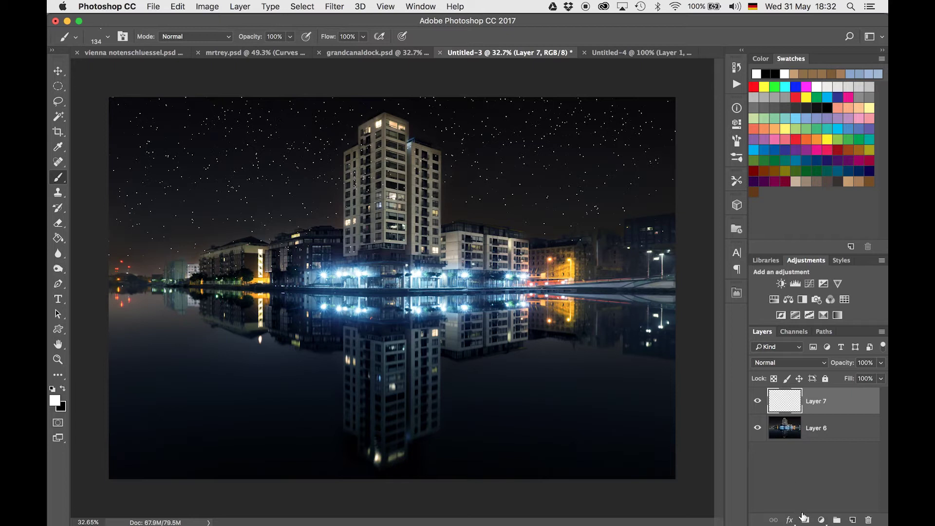
- Add a layer mask to Layer 7 and set up a 423 px soft round black brush
{"action": "left_click", "coordinate": [805, 520]}
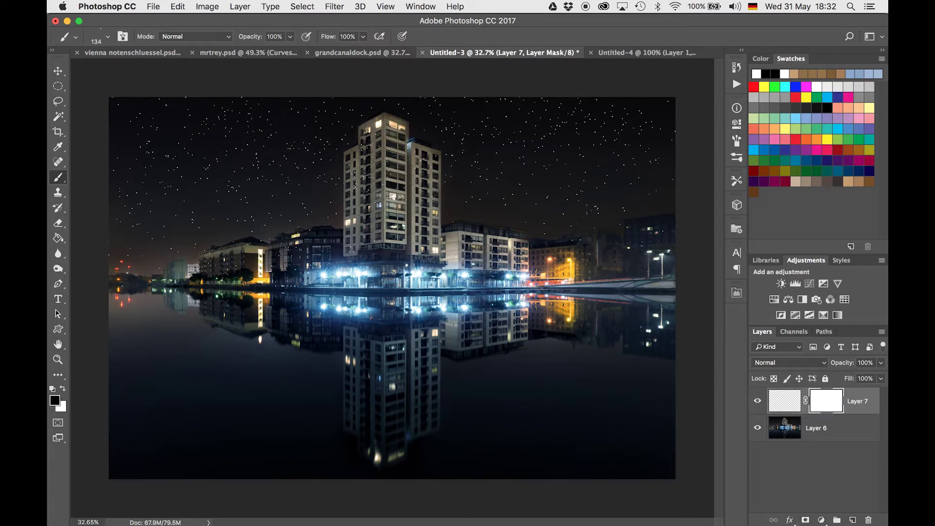
{"action": "scroll", "coordinate": [391, 235], "scroll_direction": "up", "scroll_amount": 10}
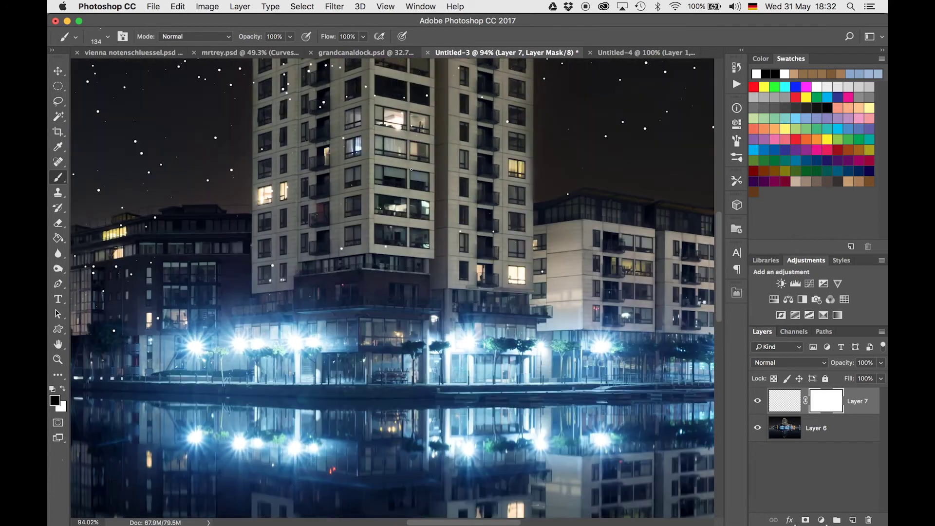
{"action": "scroll", "coordinate": [411, 170], "scroll_direction": "up", "scroll_amount": 5}
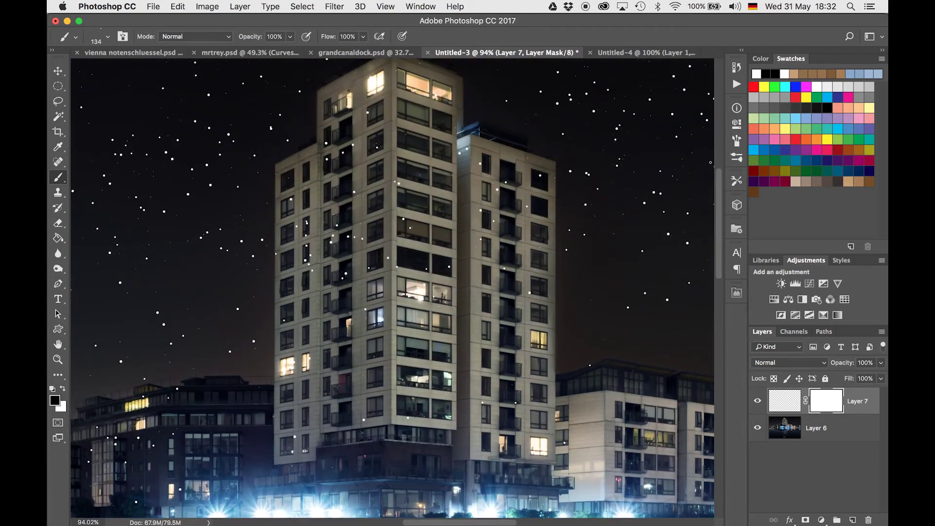
{"action": "right_click", "coordinate": [558, 197]}
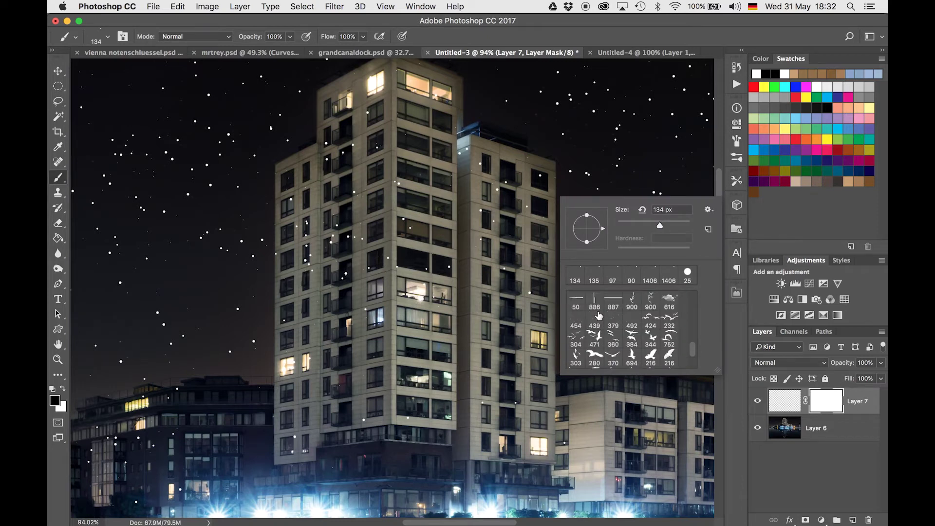
{"action": "left_click", "coordinate": [575, 347]}
{"action": "left_click", "coordinate": [643, 156]}
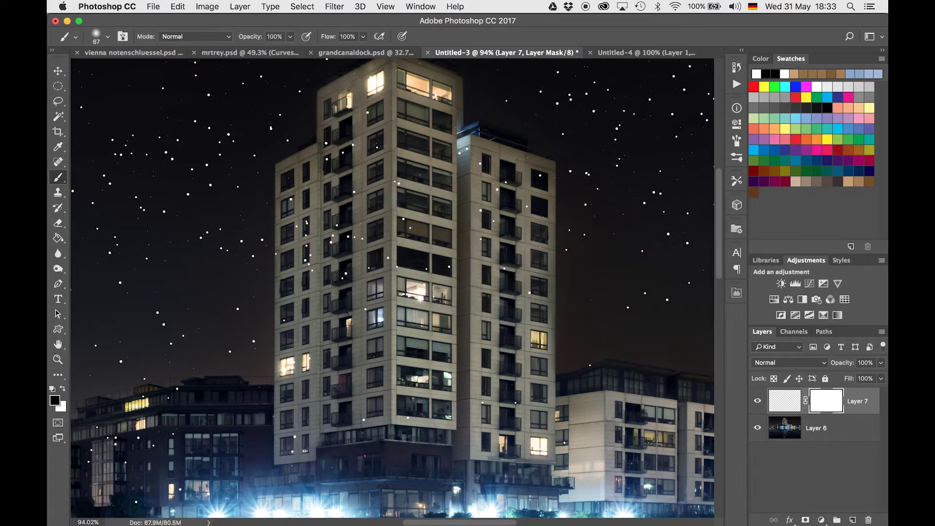
{"action": "key", "text": "x"}
{"action": "left_click_drag", "start_coordinate": [341, 321], "coordinate": [436, 349]}
{"action": "key", "text": "x"}
- Paint black on the mask over the towers and waterfront buildings to hide those stars
{"action": "mouse_move", "coordinate": [418, 246]}
{"action": "left_mouse_down"}
{"action": "mouse_move", "coordinate": [398, 303]}
{"action": "mouse_move", "coordinate": [327, 271]}
{"action": "mouse_move", "coordinate": [327, 232]}
{"action": "mouse_move", "coordinate": [380, 382]}
{"action": "mouse_move", "coordinate": [361, 380]}
{"action": "mouse_move", "coordinate": [307, 437]}
{"action": "mouse_move", "coordinate": [340, 464]}
{"action": "mouse_move", "coordinate": [473, 413]}
{"action": "mouse_move", "coordinate": [450, 359]}
{"action": "mouse_move", "coordinate": [506, 389]}
{"action": "mouse_move", "coordinate": [530, 433]}
{"action": "mouse_move", "coordinate": [538, 408]}
{"action": "mouse_move", "coordinate": [594, 420]}
{"action": "mouse_move", "coordinate": [575, 370]}
{"action": "left_mouse_up"}
{"action": "left_click_drag", "start_coordinate": [442, 280], "coordinate": [425, 367]}
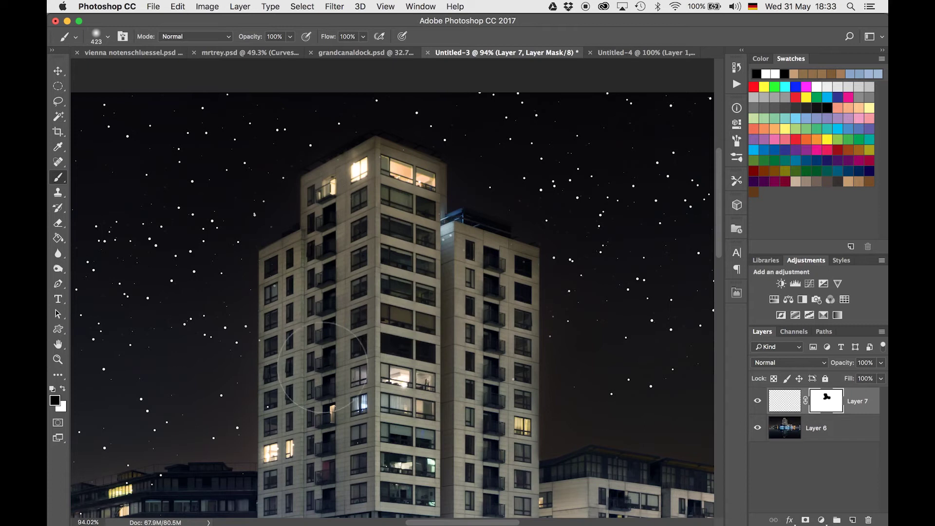
{"action": "mouse_move", "coordinate": [372, 421]}
{"action": "left_mouse_down"}
{"action": "mouse_move", "coordinate": [574, 168]}
{"action": "mouse_move", "coordinate": [753, 50]}
{"action": "mouse_move", "coordinate": [721, 129]}
{"action": "left_mouse_up"}
{"action": "scroll", "coordinate": [389, 258], "scroll_direction": "left", "scroll_amount": 10}
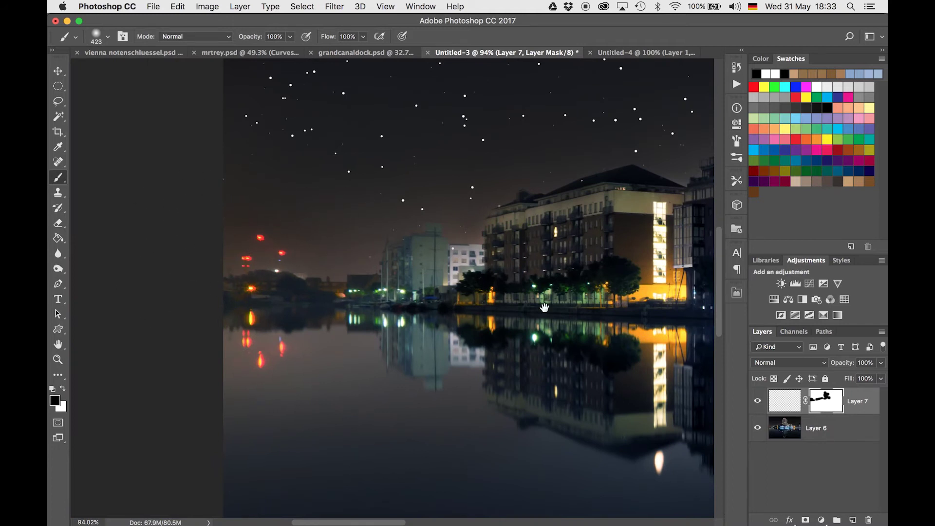
{"action": "scroll", "coordinate": [365, 219], "scroll_direction": "right", "scroll_amount": 10}
{"action": "scroll", "coordinate": [428, 210], "scroll_direction": "right", "scroll_amount": 9}
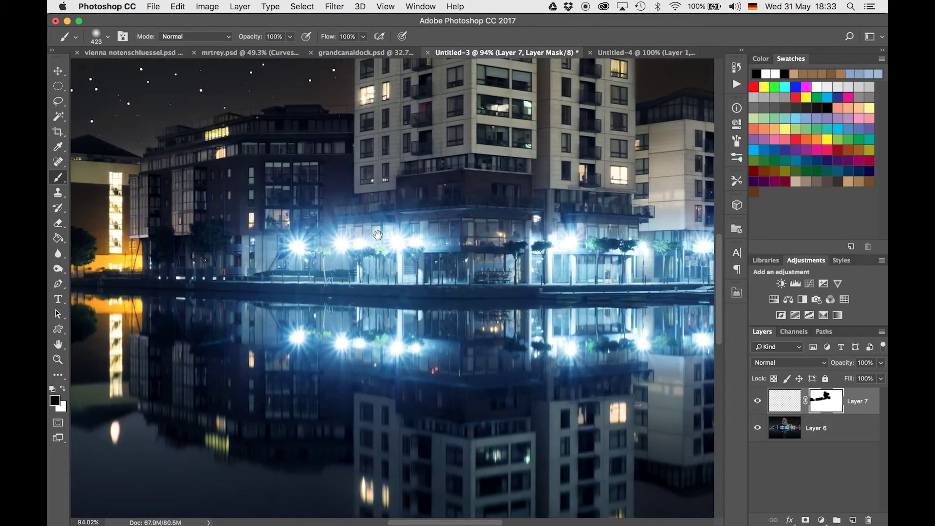
{"action": "scroll", "coordinate": [389, 273], "scroll_direction": "right", "scroll_amount": 8}
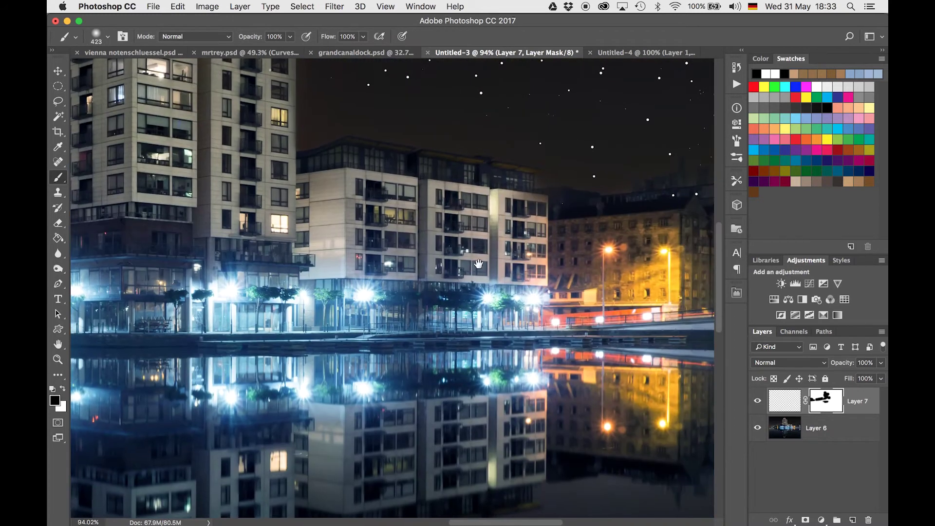
{"action": "scroll", "coordinate": [299, 274], "scroll_direction": "right", "scroll_amount": 6}
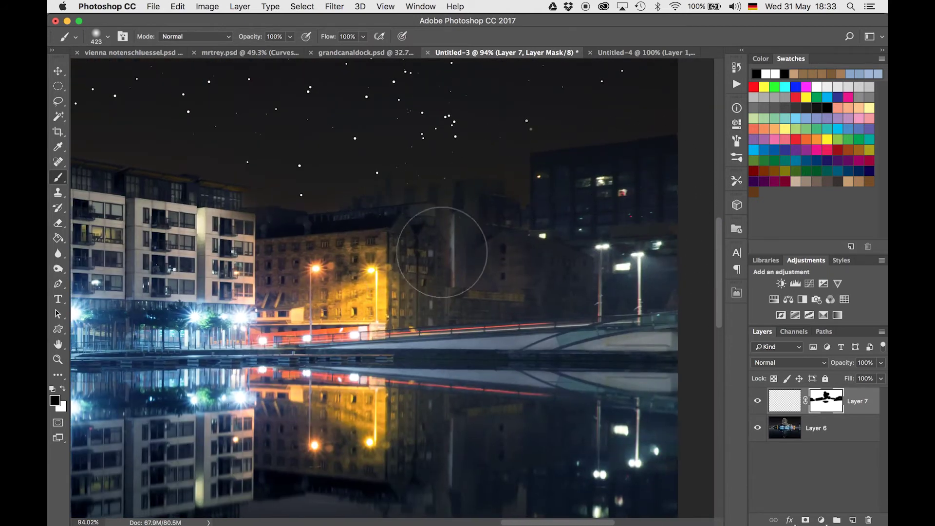
{"action": "scroll", "coordinate": [384, 273], "scroll_direction": "down", "scroll_amount": 5}
{"action": "scroll", "coordinate": [360, 267], "scroll_direction": "down", "scroll_amount": 3}
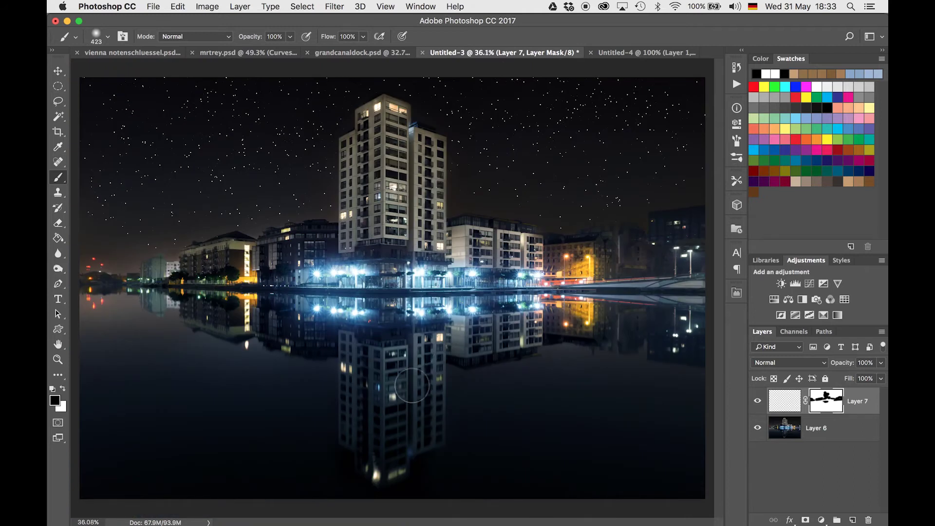
{"action": "scroll", "coordinate": [392, 287], "scroll_direction": "up", "scroll_amount": 5}
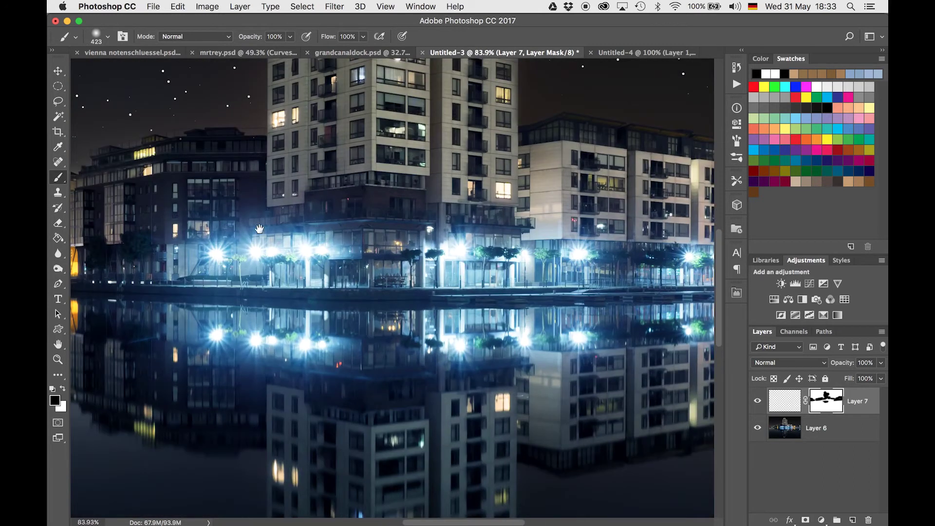
{"action": "scroll", "coordinate": [254, 222], "scroll_direction": "up", "scroll_amount": 10}
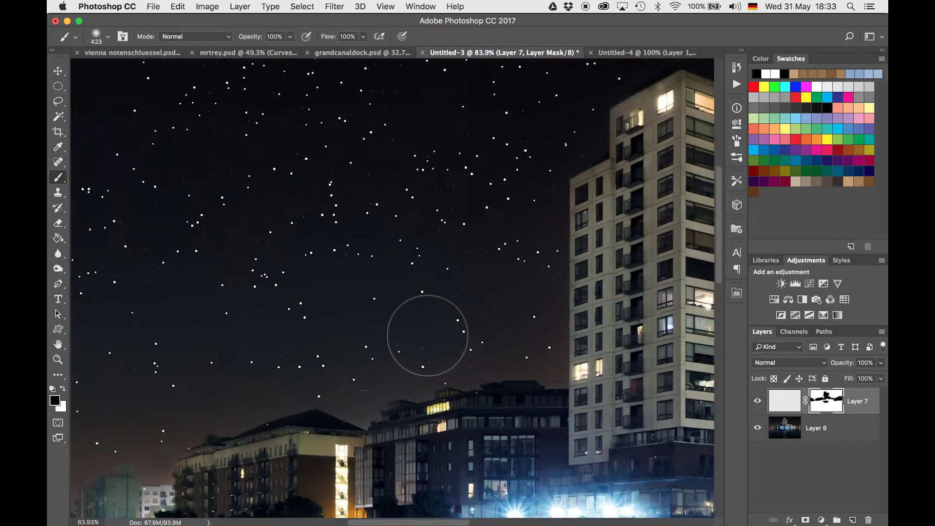
{"action": "scroll", "coordinate": [427, 335], "scroll_direction": "up", "scroll_amount": 4}
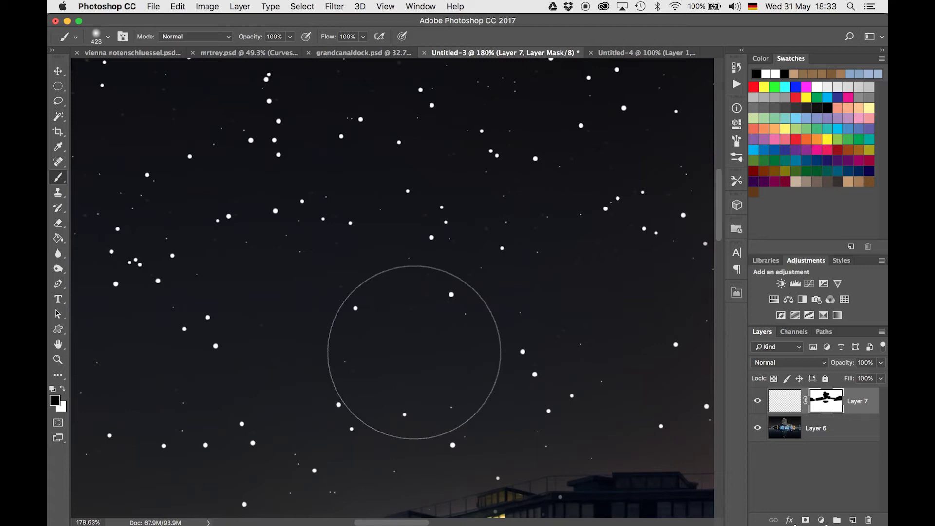
- Open Layer 7's layer style and enable an Outer Glow in Screen mode at 70% opacity
{"action": "left_click", "coordinate": [783, 402]}
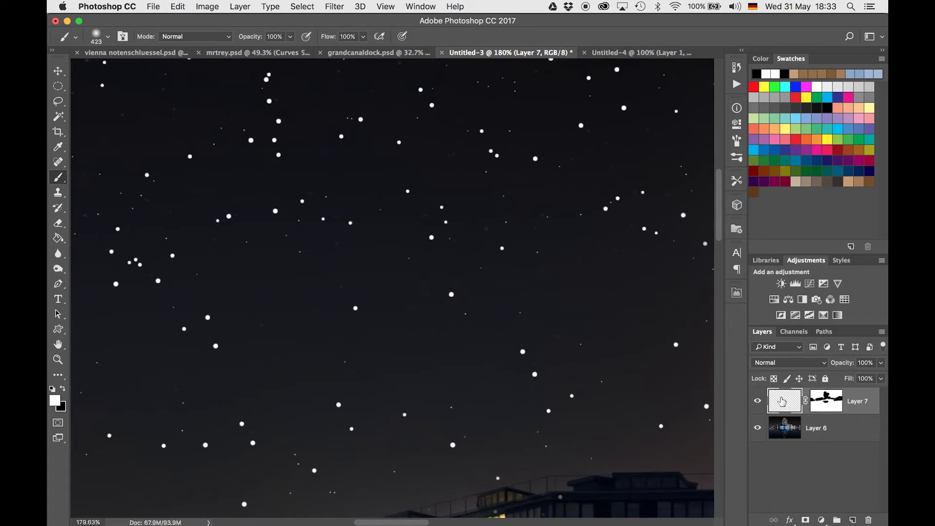
{"action": "double_click", "coordinate": [869, 396]}
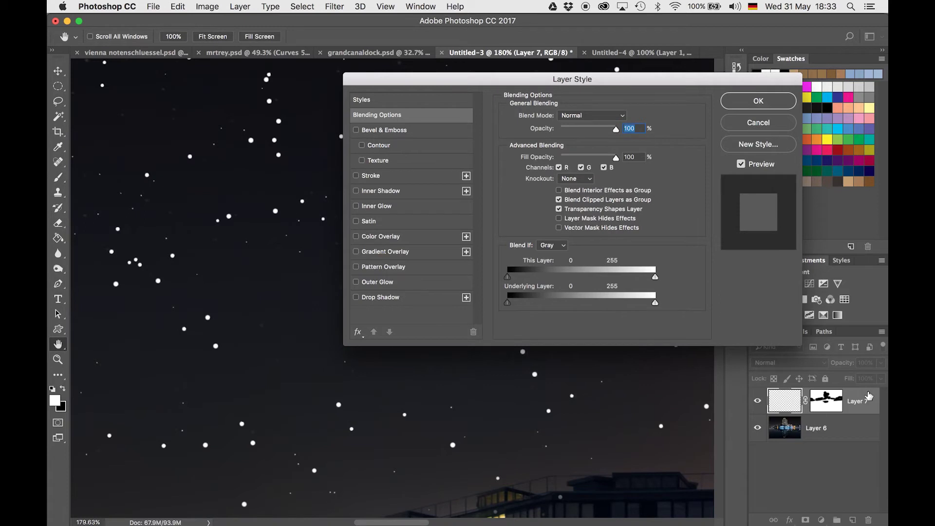
{"action": "left_click", "coordinate": [358, 283]}
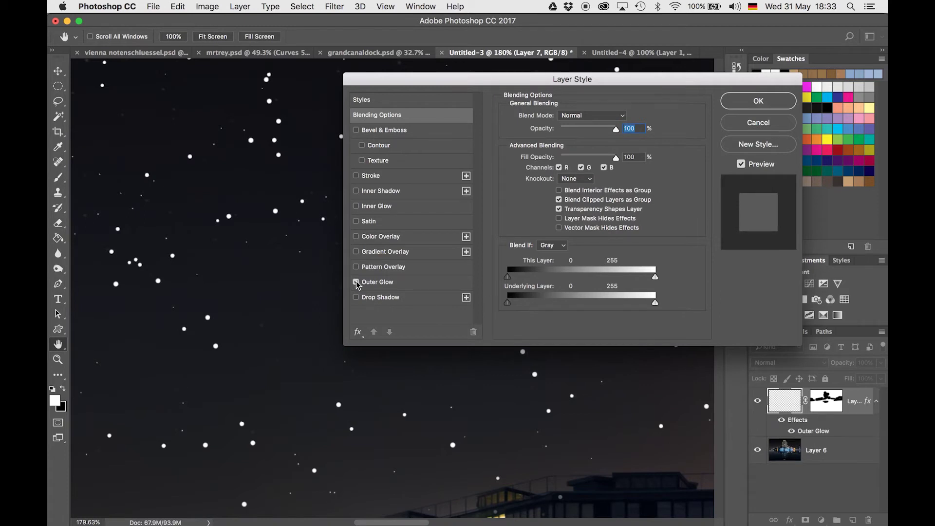
{"action": "left_click", "coordinate": [366, 281]}
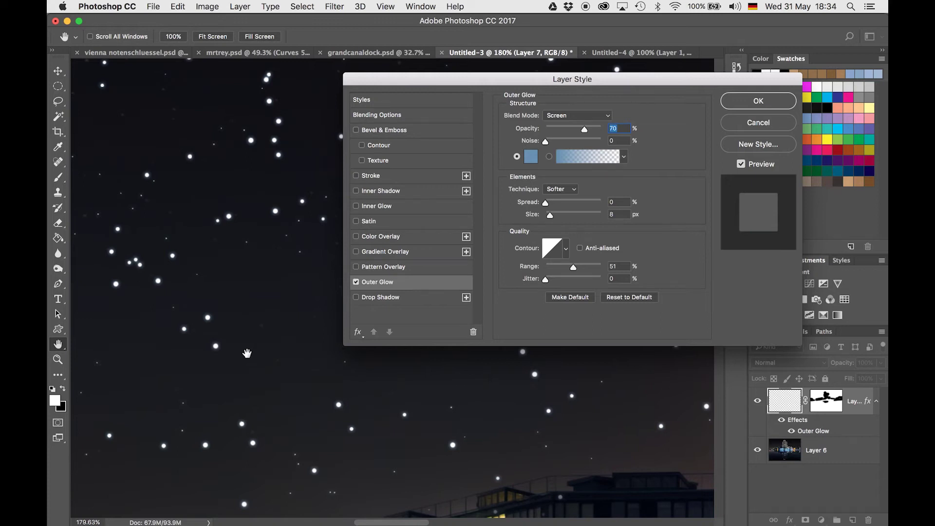
{"action": "scroll", "coordinate": [229, 360], "scroll_direction": "down", "scroll_amount": 10}
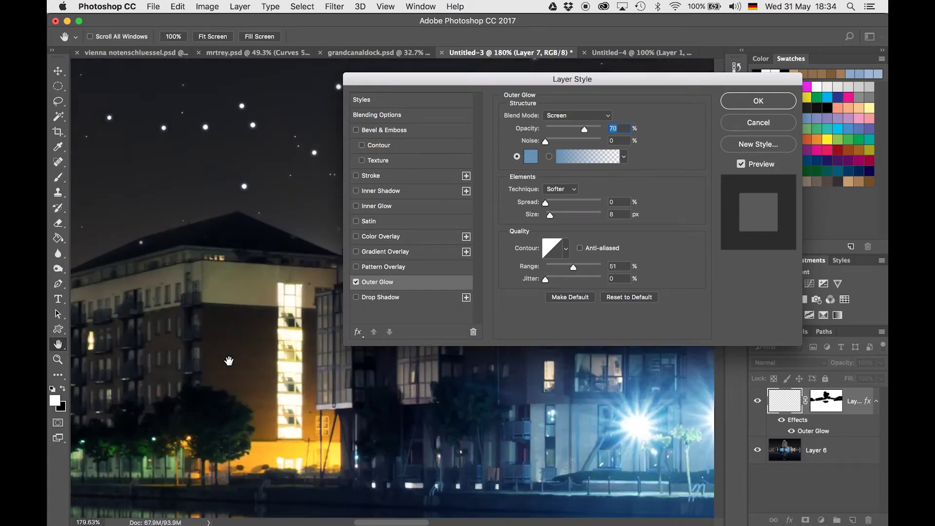
{"action": "scroll", "coordinate": [229, 360], "scroll_direction": "right", "scroll_amount": 5}
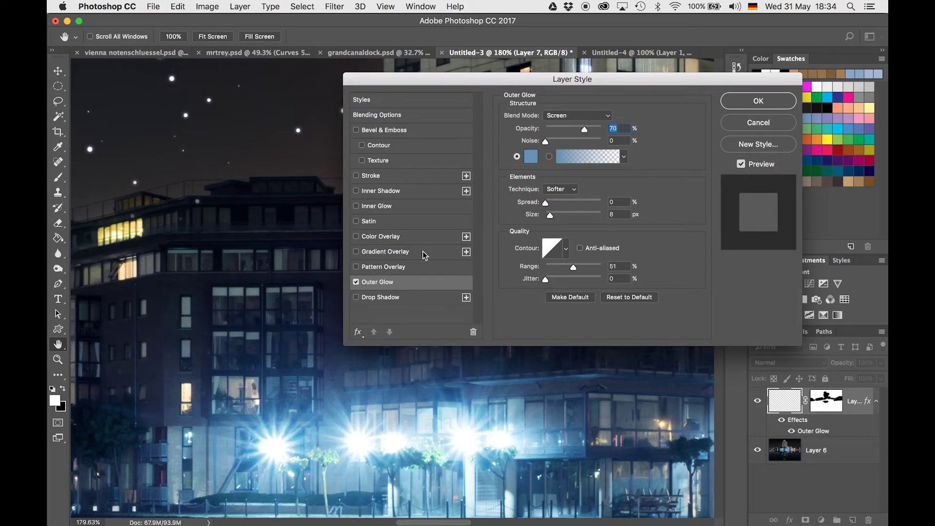
- Set the glow colour to a muted blue #547699 sampled from the building lights
{"action": "left_click", "coordinate": [533, 155]}
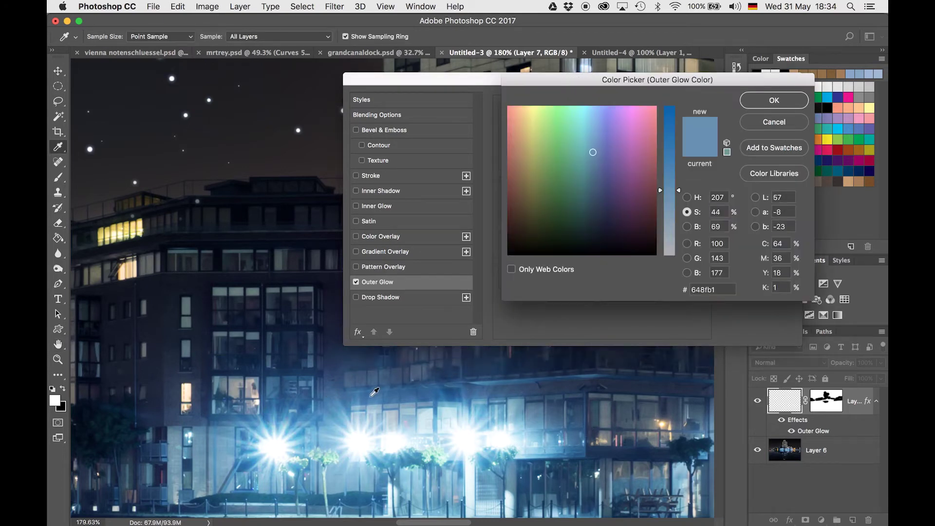
{"action": "left_click", "coordinate": [393, 392]}
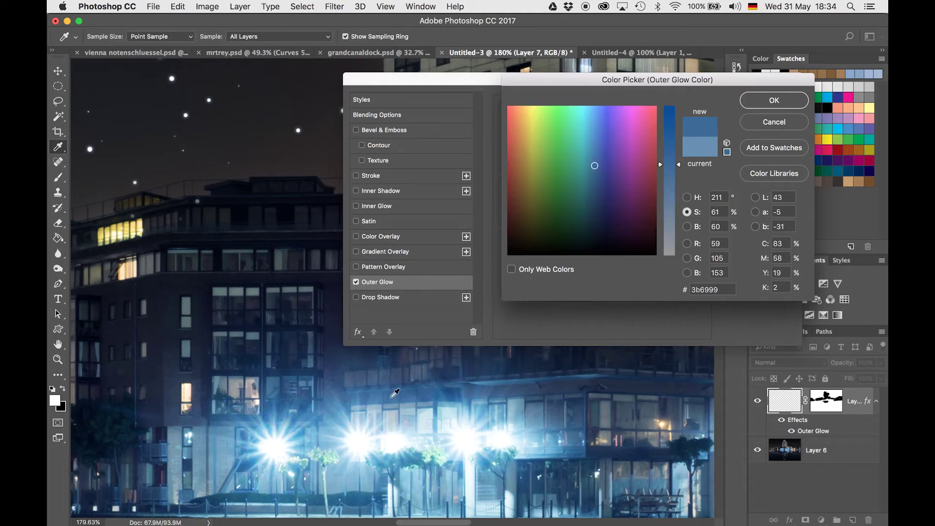
{"action": "left_click_drag", "start_coordinate": [679, 165], "coordinate": [682, 191]}
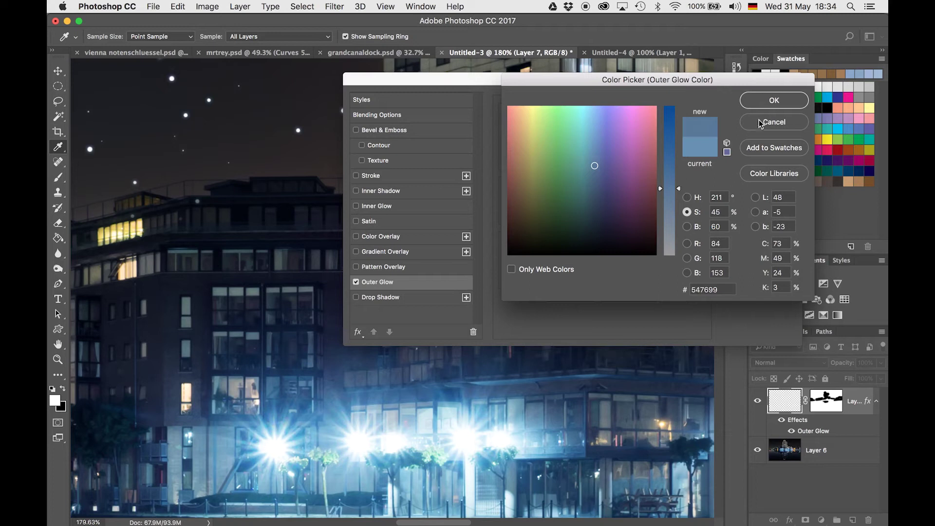
{"action": "left_click", "coordinate": [779, 102]}
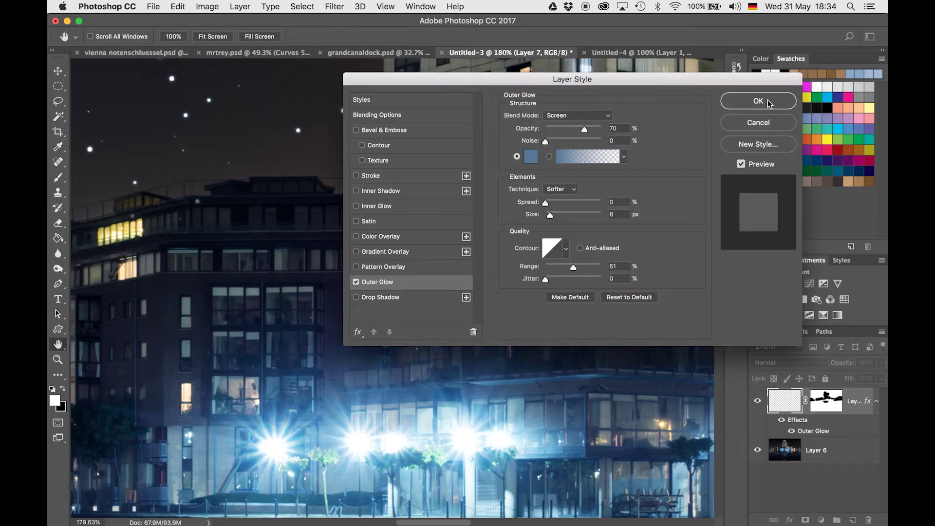
{"action": "left_click", "coordinate": [762, 99]}
{"action": "key", "text": "b"}
{"action": "scroll", "coordinate": [313, 177], "scroll_direction": "left", "scroll_amount": 10}
{"action": "scroll", "coordinate": [314, 177], "scroll_direction": "up", "scroll_amount": 5}
{"action": "scroll", "coordinate": [398, 154], "scroll_direction": "up", "scroll_amount": 8}
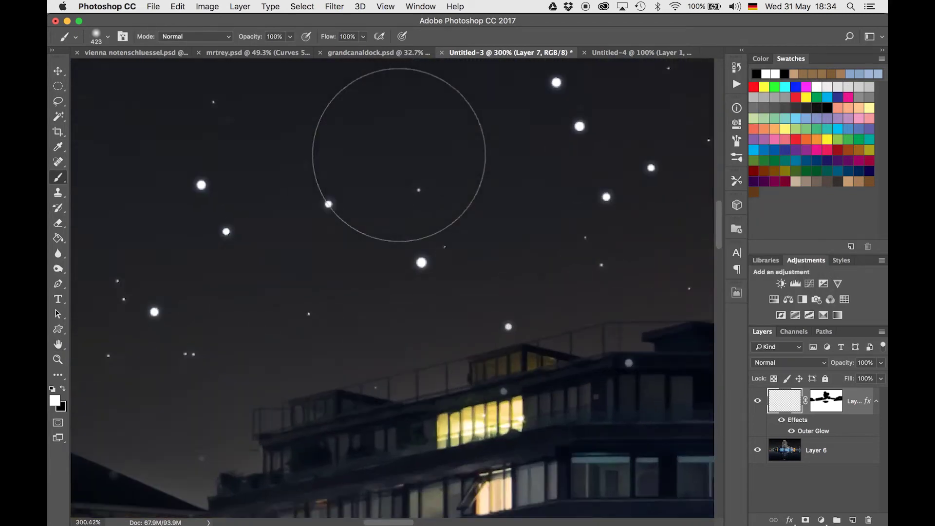
{"action": "scroll", "coordinate": [422, 273], "scroll_direction": "up", "scroll_amount": 3}
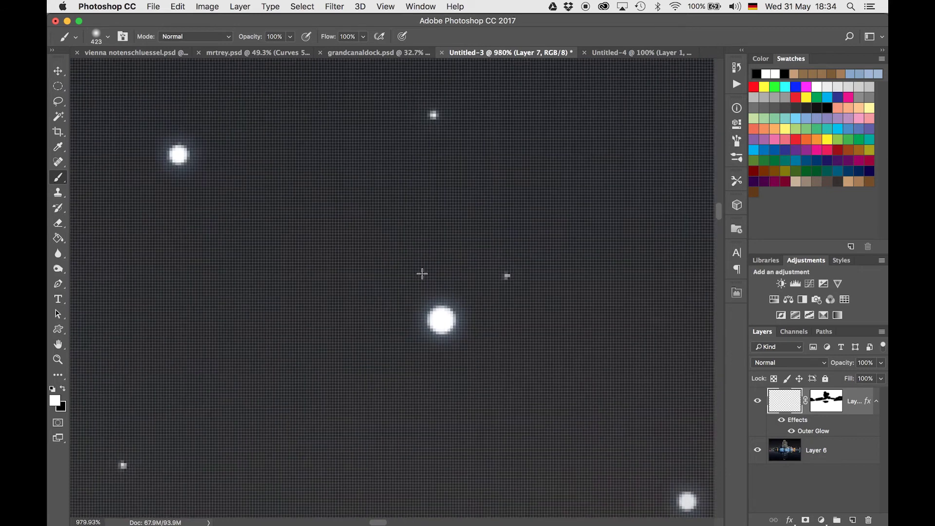
{"action": "scroll", "coordinate": [422, 273], "scroll_direction": "down", "scroll_amount": 3}
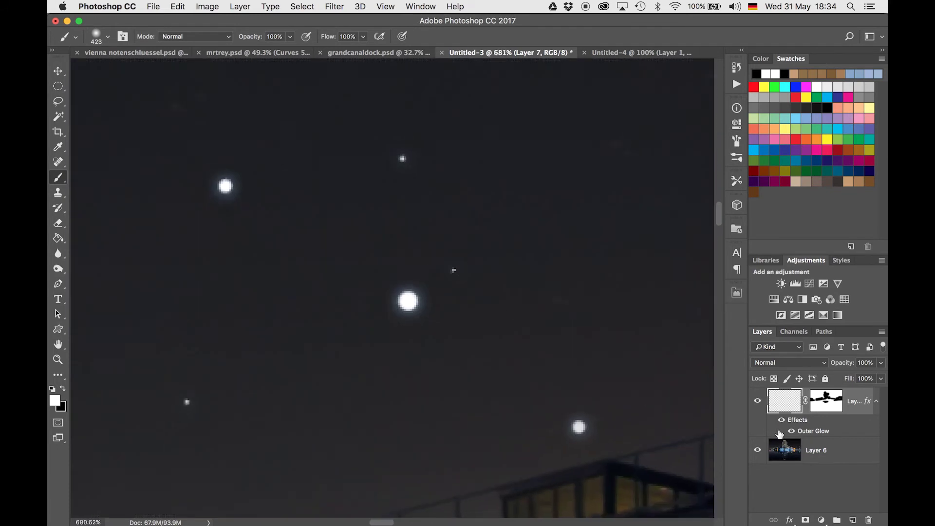
{"action": "left_click", "coordinate": [792, 431]}
{"action": "left_click", "coordinate": [792, 432]}
{"action": "left_click", "coordinate": [792, 432]}
{"action": "left_click", "coordinate": [792, 432]}
{"action": "left_click", "coordinate": [792, 431]}
{"action": "left_click", "coordinate": [792, 432]}
{"action": "left_click", "coordinate": [792, 431]}
{"action": "left_click", "coordinate": [791, 431]}
{"action": "left_click", "coordinate": [792, 431]}
{"action": "left_click", "coordinate": [792, 432]}
{"action": "left_click", "coordinate": [792, 432]}
{"action": "left_click", "coordinate": [792, 431]}
{"action": "scroll", "coordinate": [598, 299], "scroll_direction": "down", "scroll_amount": 10}
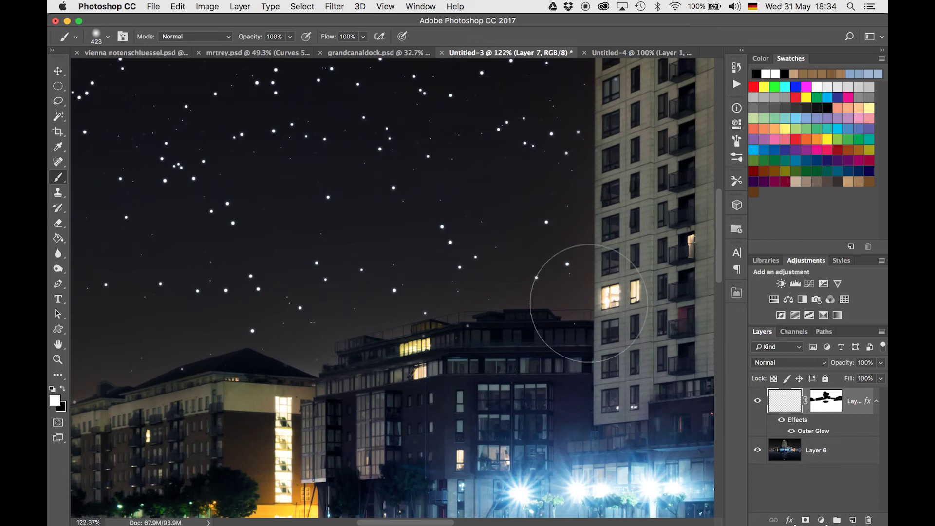
{"action": "scroll", "coordinate": [588, 303], "scroll_direction": "down", "scroll_amount": 4}
{"action": "scroll", "coordinate": [588, 302], "scroll_direction": "up", "scroll_amount": 3}
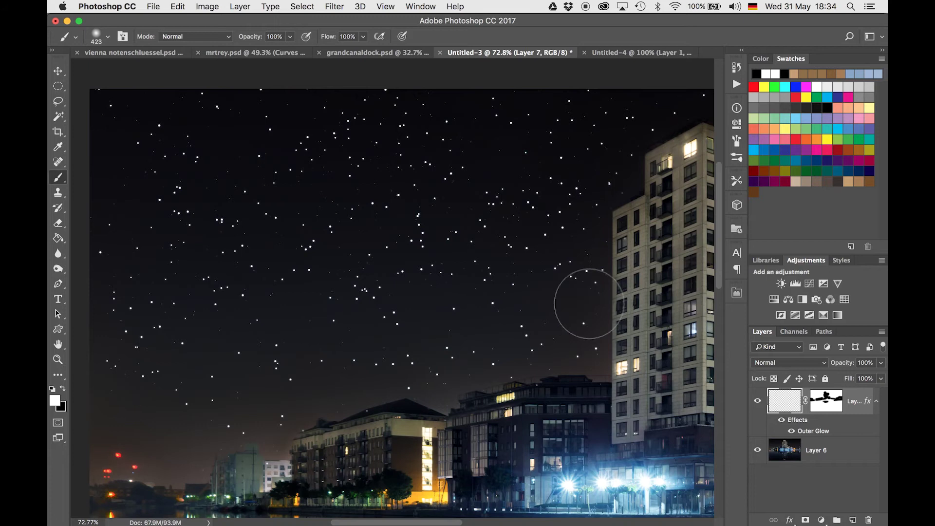
{"action": "scroll", "coordinate": [589, 304], "scroll_direction": "up", "scroll_amount": 3}
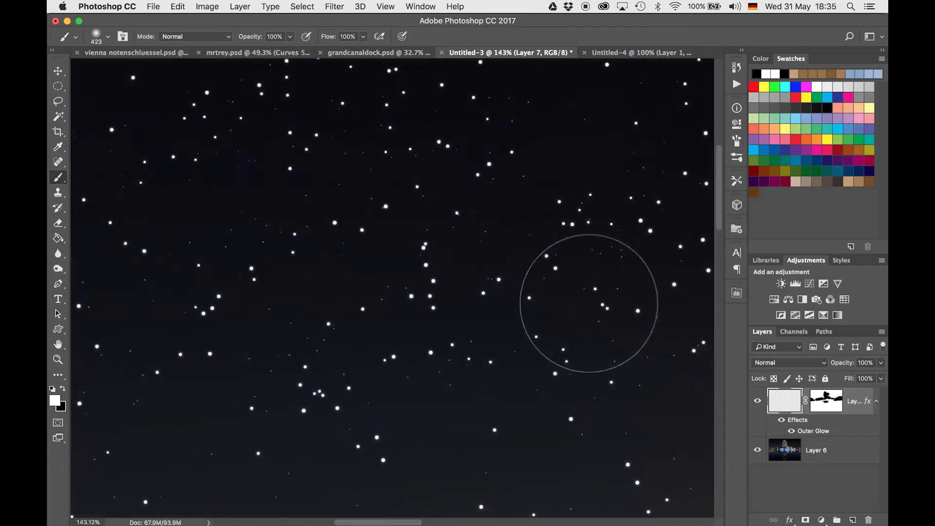
{"action": "scroll", "coordinate": [589, 303], "scroll_direction": "up", "scroll_amount": 2}
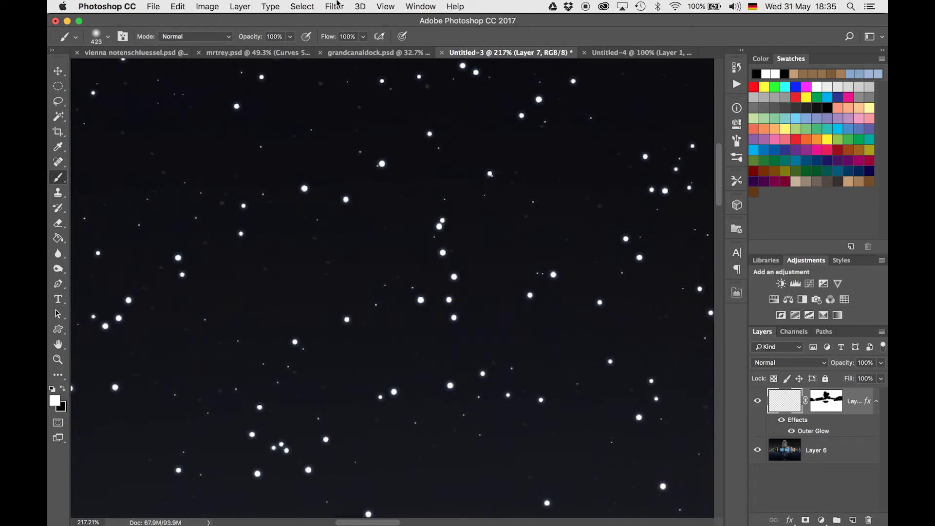
- Apply a Motion Blur to the stars at a 130° angle with roughly 10 px distance
{"action": "left_click", "coordinate": [334, 6]}
{"action": "mouse_move", "coordinate": [363, 145]}
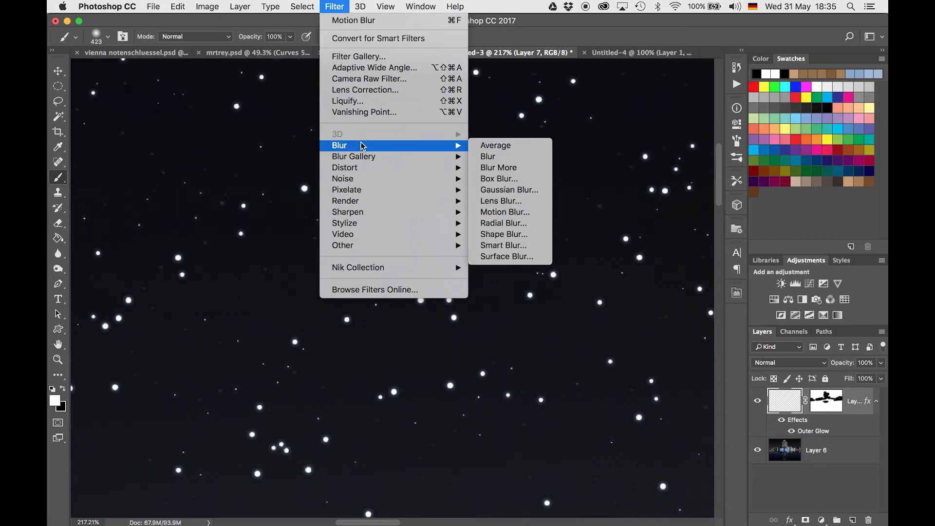
{"action": "left_click", "coordinate": [505, 212]}
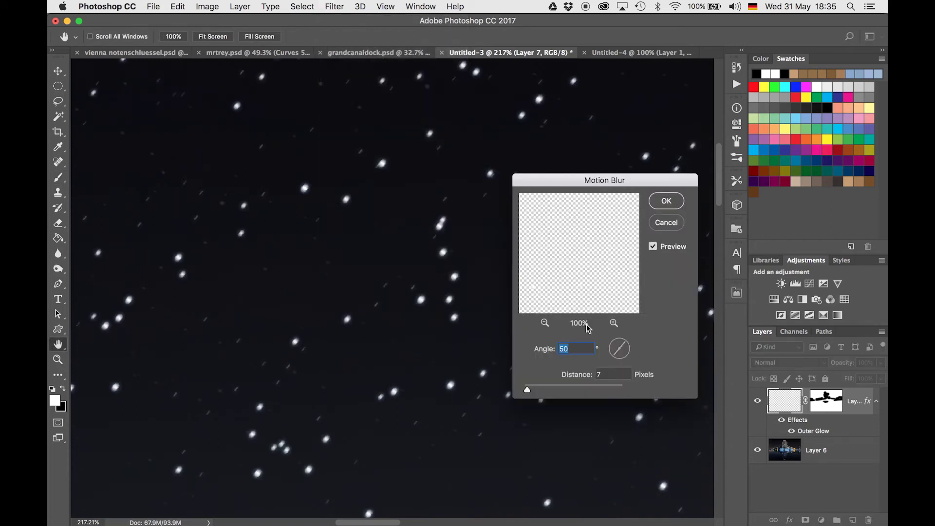
{"action": "type", "text": "130"}
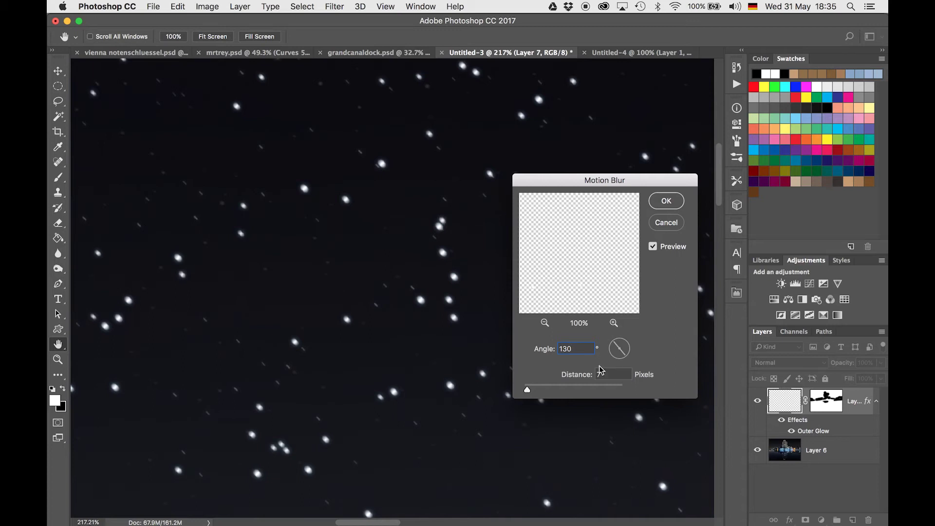
{"action": "left_click_drag", "start_coordinate": [532, 388], "coordinate": [529, 388]}
{"action": "key", "text": "shift+Up"}
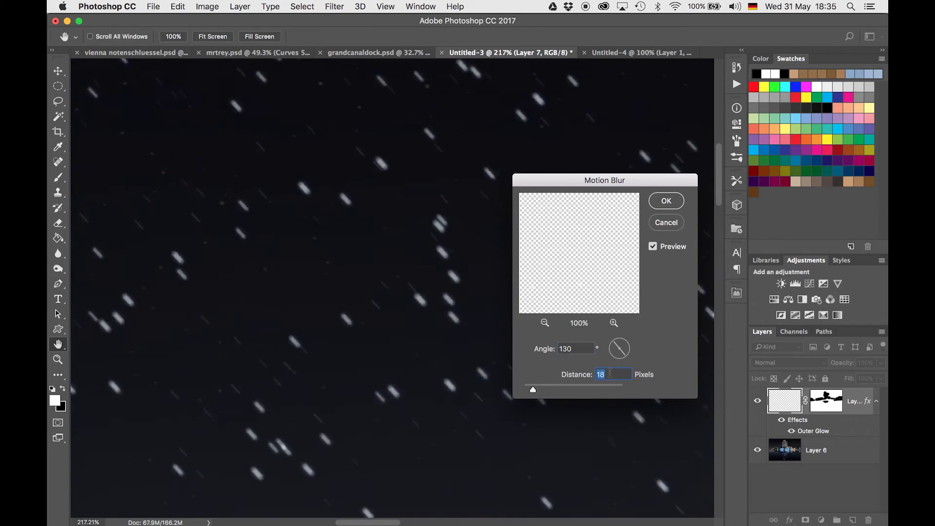
{"action": "key", "text": "shift+Down"}
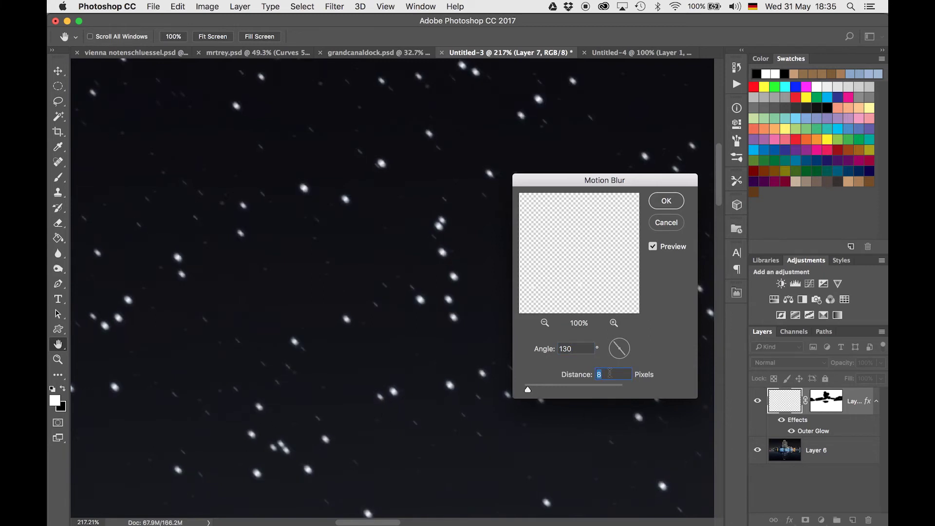
{"action": "key", "text": "Up"}
{"action": "key", "text": "Up"}
{"action": "key", "text": "Up"}
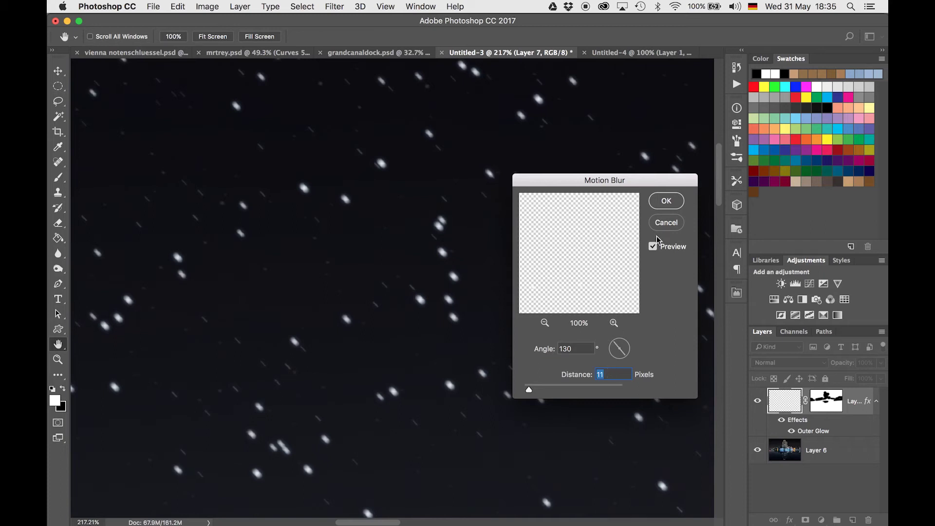
{"action": "left_click", "coordinate": [667, 201]}
- Target Layer 7's mask with a black, roughly 835 px brush at 30% opacity
{"action": "key", "text": "b"}
{"action": "scroll", "coordinate": [508, 263], "scroll_direction": "down", "scroll_amount": 5}
{"action": "scroll", "coordinate": [509, 263], "scroll_direction": "down", "scroll_amount": 3}
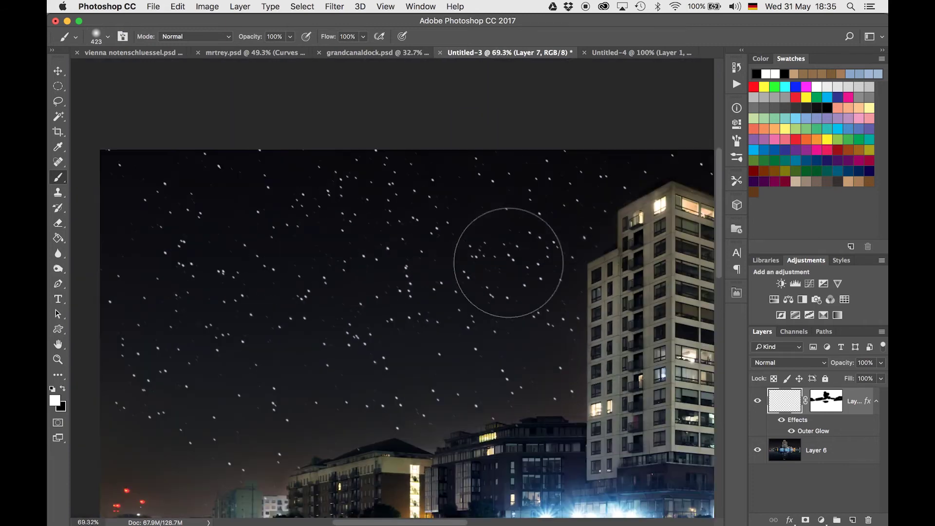
{"action": "scroll", "coordinate": [509, 263], "scroll_direction": "up", "scroll_amount": 4}
{"action": "scroll", "coordinate": [509, 263], "scroll_direction": "down", "scroll_amount": 5}
{"action": "scroll", "coordinate": [509, 263], "scroll_direction": "down", "scroll_amount": 10}
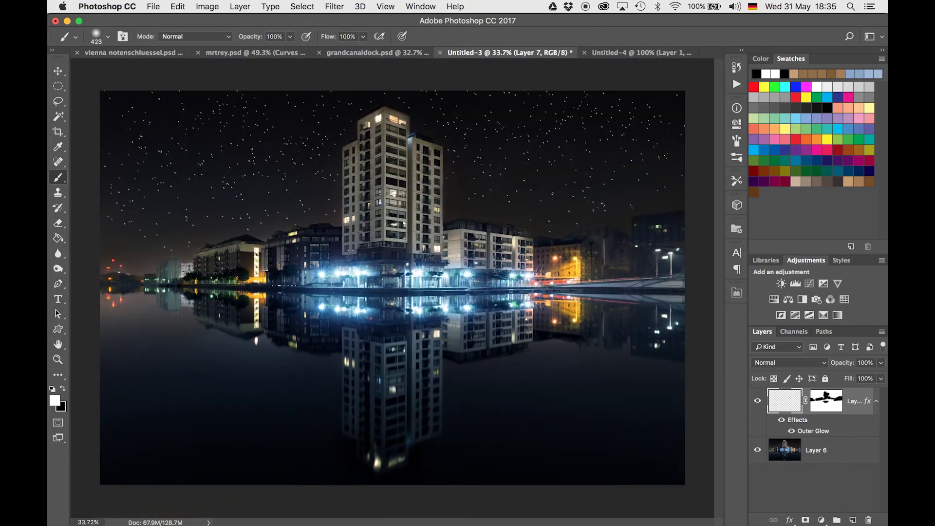
{"action": "left_click", "coordinate": [819, 401]}
{"action": "key", "text": "x"}
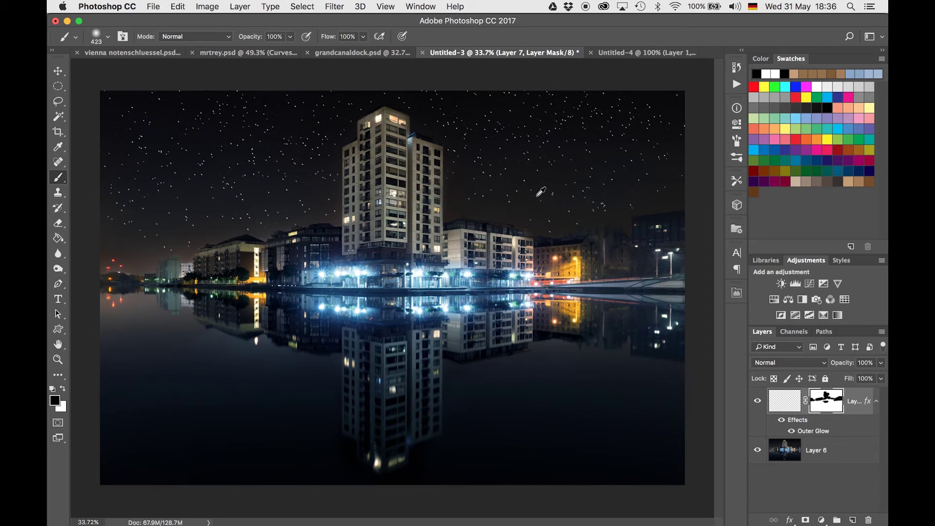
{"action": "left_click_drag", "start_coordinate": [530, 200], "coordinate": [595, 207], "text": "ctrl+alt"}
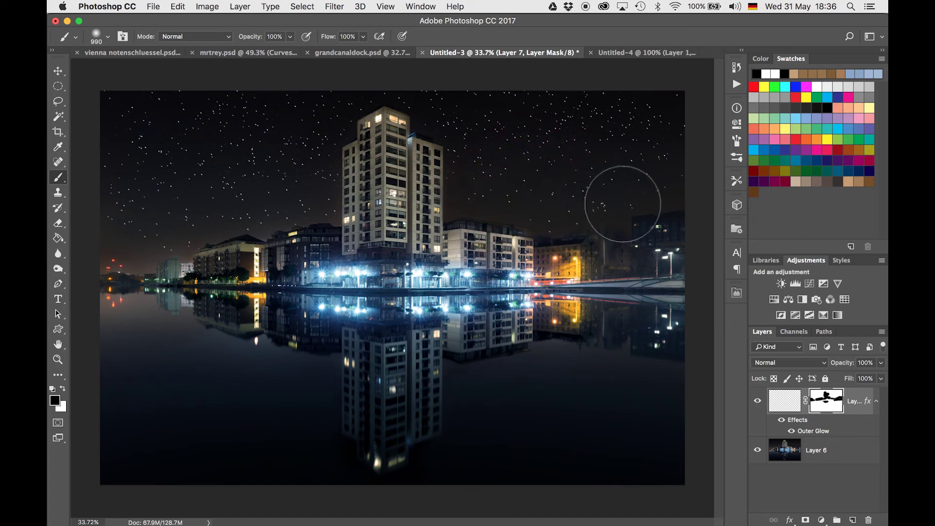
{"action": "key", "text": "3"}
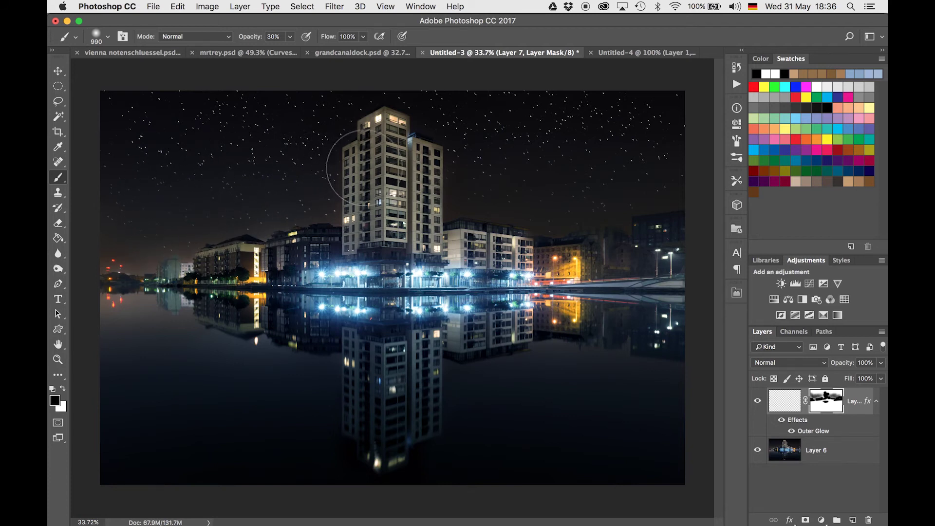
- Paint over the lower sky near the buildings to fade the stars, with a roughly 732 px brush
{"action": "mouse_move", "coordinate": [321, 195]}
{"action": "left_mouse_down"}
{"action": "mouse_move", "coordinate": [253, 229]}
{"action": "mouse_move", "coordinate": [272, 238]}
{"action": "mouse_move", "coordinate": [253, 224]}
{"action": "mouse_move", "coordinate": [160, 230]}
{"action": "mouse_move", "coordinate": [120, 193]}
{"action": "left_mouse_up"}
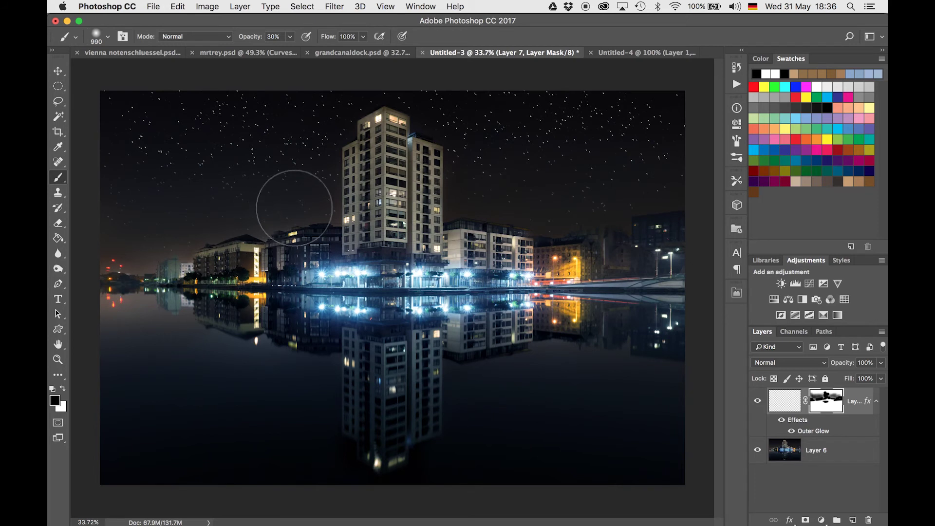
{"action": "left_click_drag", "start_coordinate": [297, 208], "coordinate": [259, 226]}
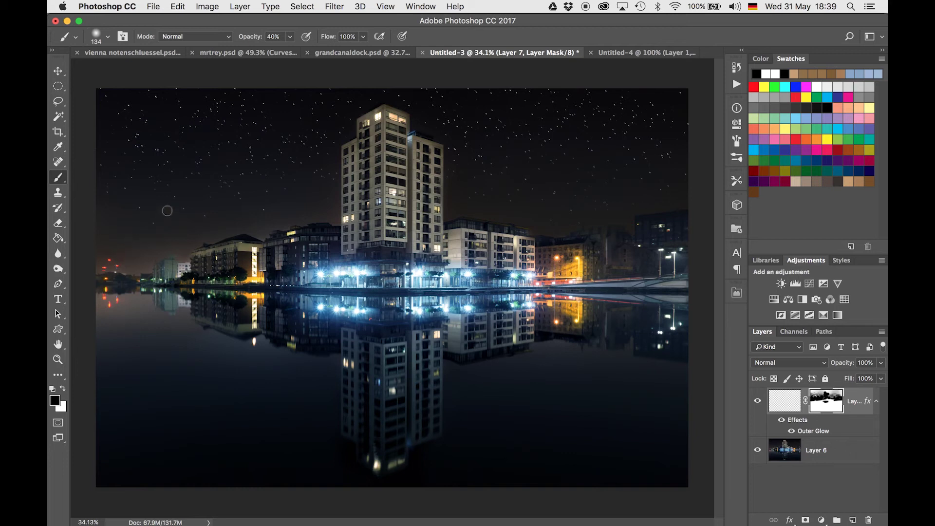
{"action": "scroll", "coordinate": [167, 211], "scroll_direction": "up", "scroll_amount": 2}
{"action": "scroll", "coordinate": [167, 211], "scroll_direction": "up", "scroll_amount": 5}
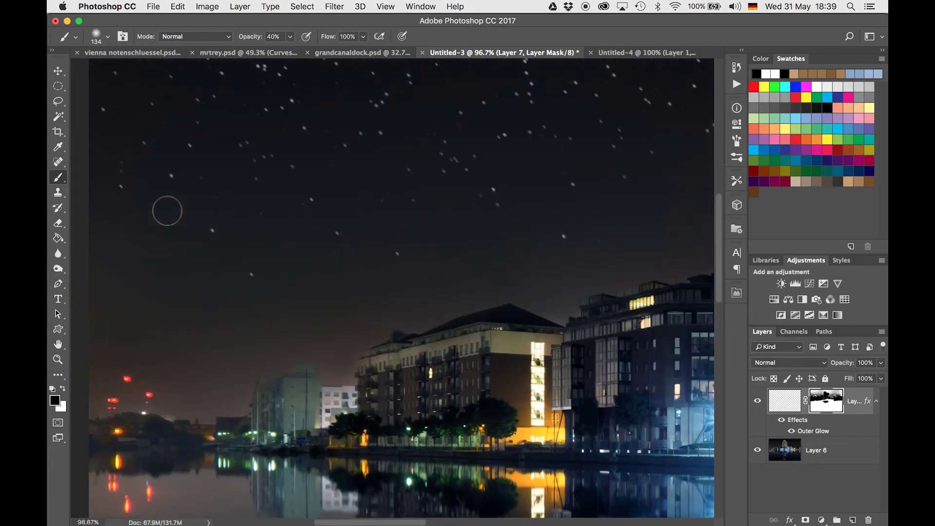
{"action": "scroll", "coordinate": [408, 237], "scroll_direction": "right", "scroll_amount": 5}
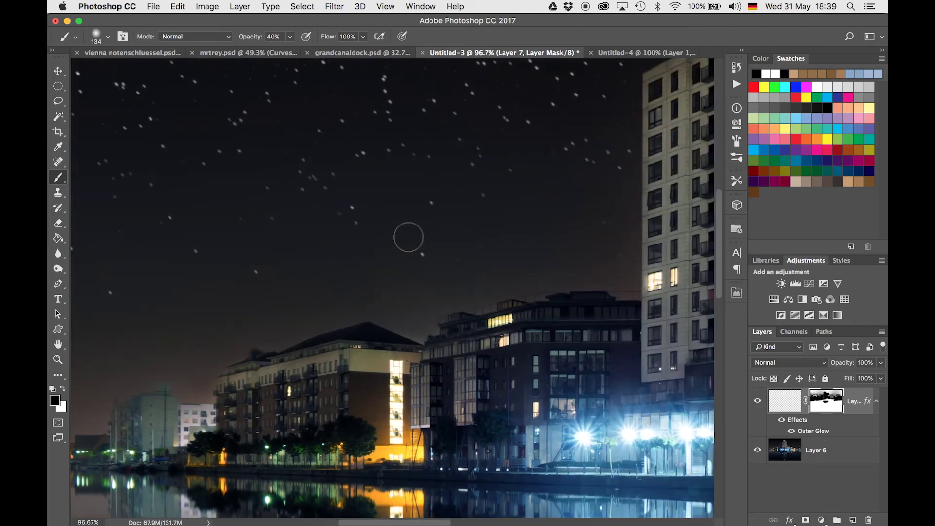
{"action": "scroll", "coordinate": [409, 237], "scroll_direction": "right", "scroll_amount": 3}
{"action": "scroll", "coordinate": [409, 237], "scroll_direction": "left", "scroll_amount": 8}
{"action": "scroll", "coordinate": [409, 238], "scroll_direction": "right", "scroll_amount": 8}
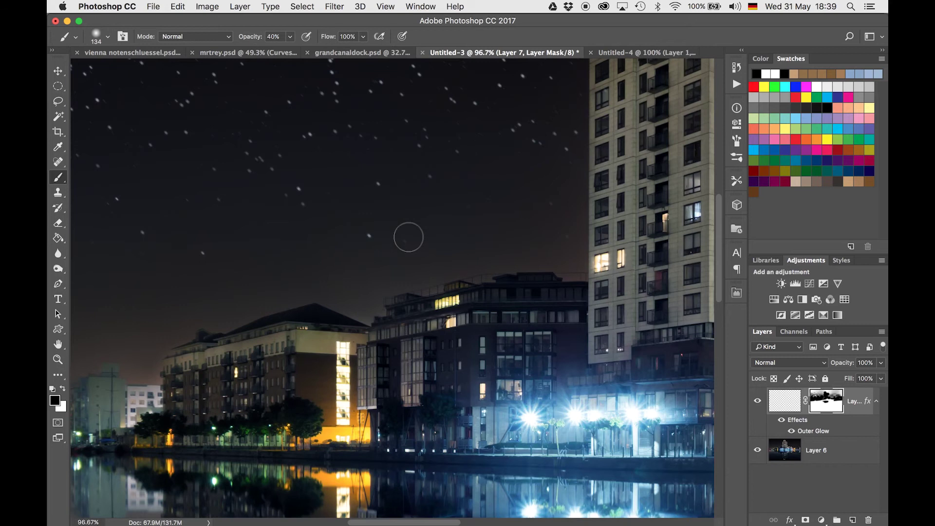
{"action": "scroll", "coordinate": [409, 237], "scroll_direction": "down", "scroll_amount": 6}
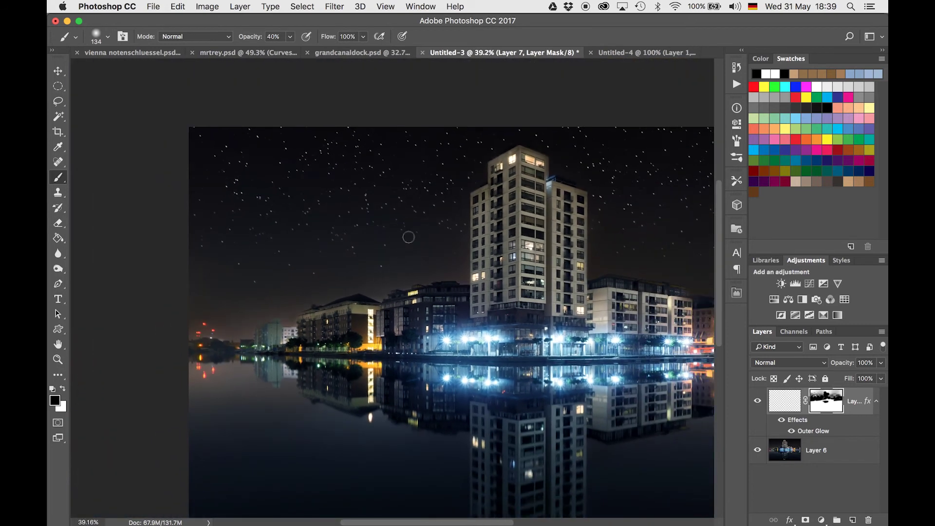
{"action": "scroll", "coordinate": [408, 237], "scroll_direction": "right", "scroll_amount": 3}
{"action": "scroll", "coordinate": [408, 237], "scroll_direction": "down", "scroll_amount": 2}
{"action": "scroll", "coordinate": [409, 237], "scroll_direction": "up", "scroll_amount": 1}
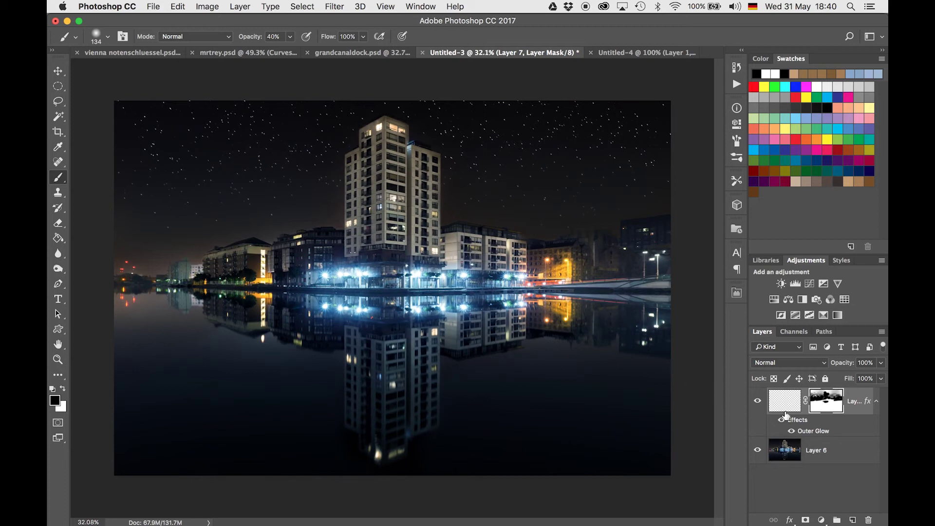
- Duplicate Layer 7 and flip the copy vertically down into the water as a reflection
{"action": "left_click", "coordinate": [785, 409]}
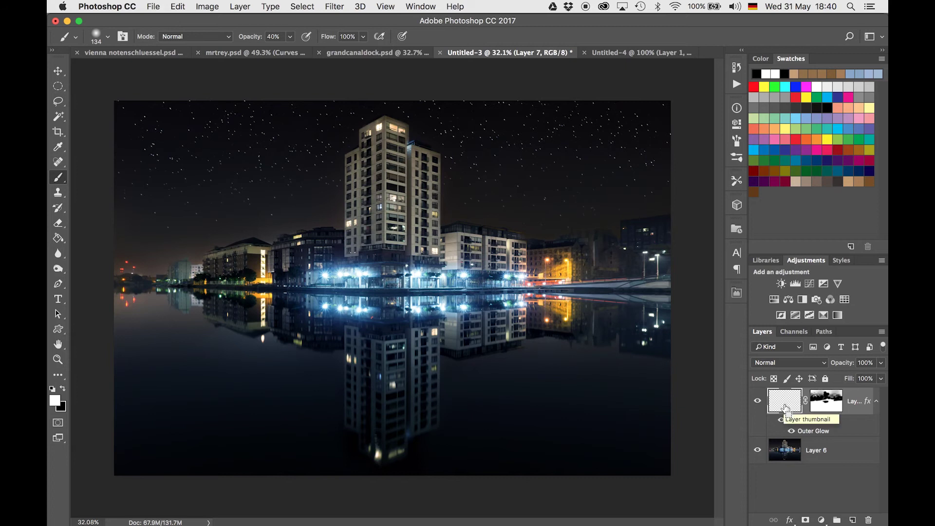
{"action": "key", "text": "super+j"}
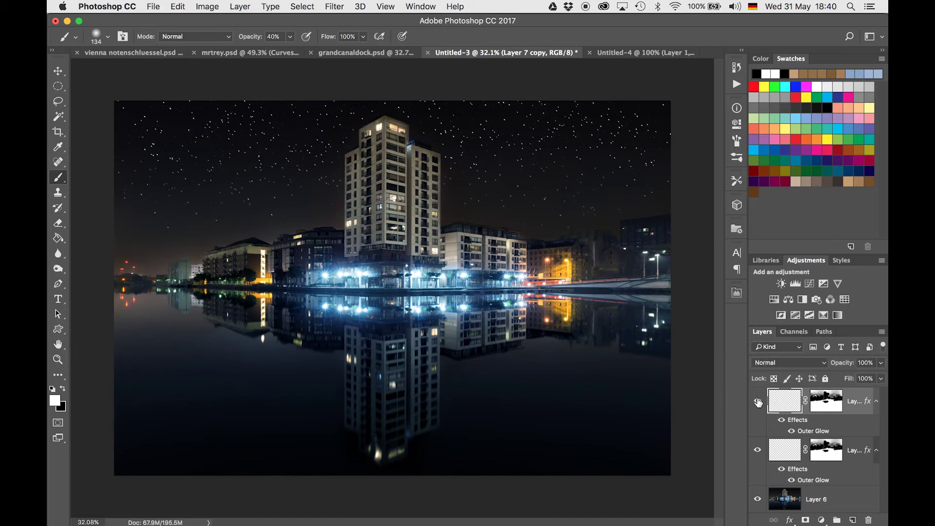
{"action": "key", "text": "super+t"}
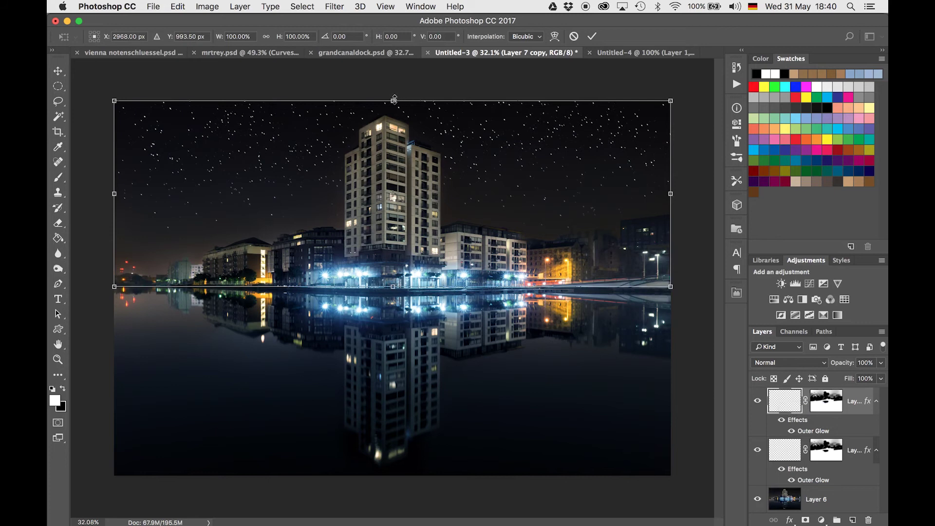
{"action": "left_click_drag", "start_coordinate": [393, 100], "coordinate": [403, 479]}
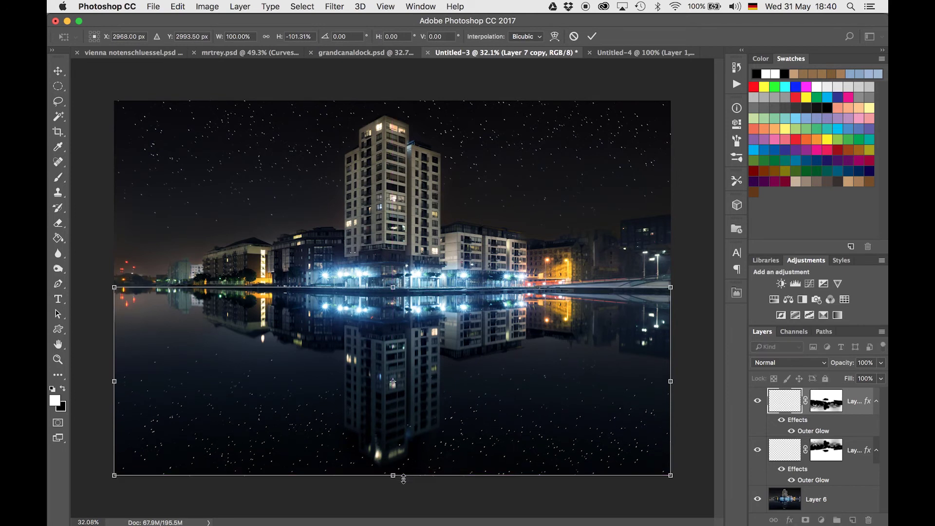
{"action": "key", "text": "shift+Down"}
{"action": "key", "text": "shift+Down"}
{"action": "key", "text": "shift+Down"}
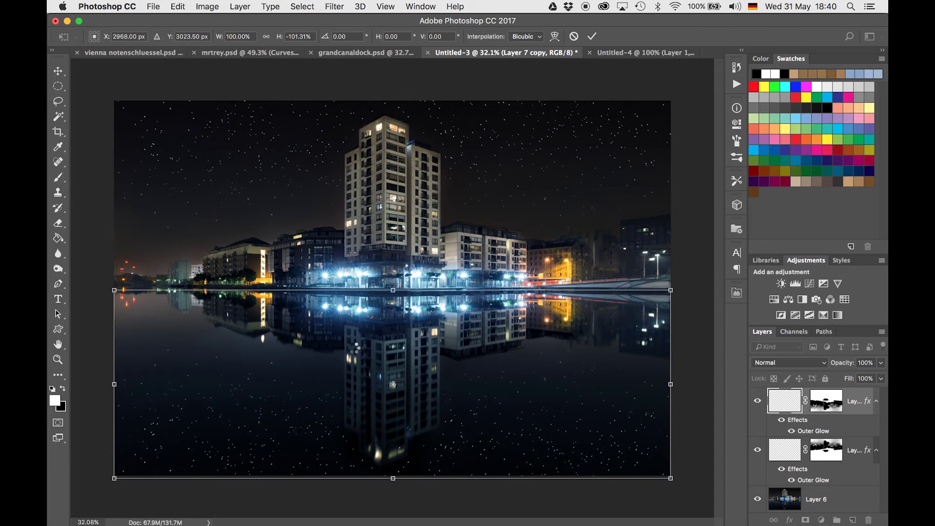
{"action": "key", "text": "Return"}
{"action": "key", "text": "b"}
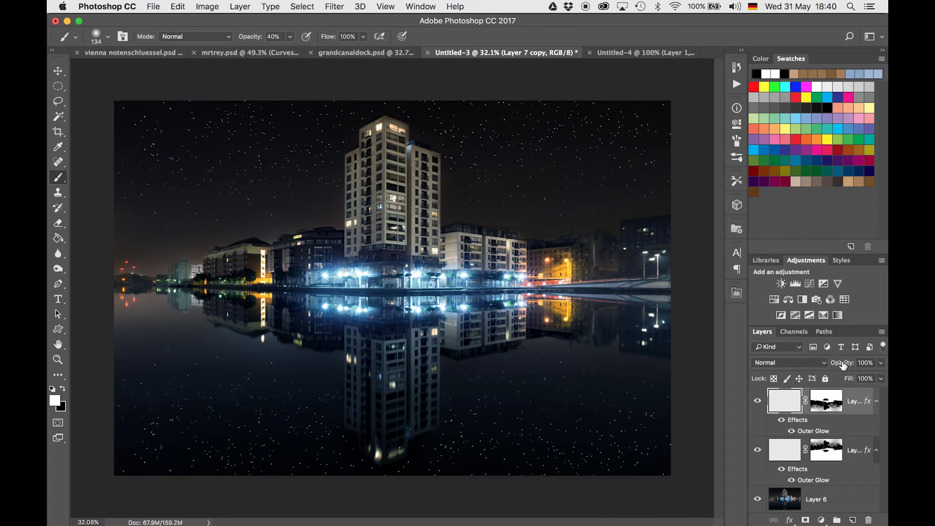
{"action": "left_click_drag", "start_coordinate": [843, 365], "coordinate": [820, 368]}
{"action": "scroll", "coordinate": [413, 398], "scroll_direction": "up", "scroll_amount": 3}
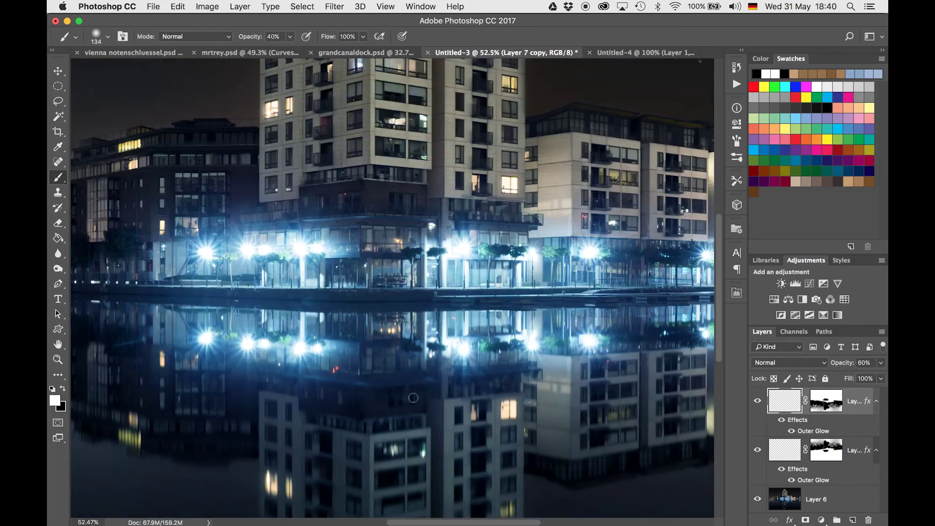
{"action": "scroll", "coordinate": [413, 398], "scroll_direction": "up", "scroll_amount": 3}
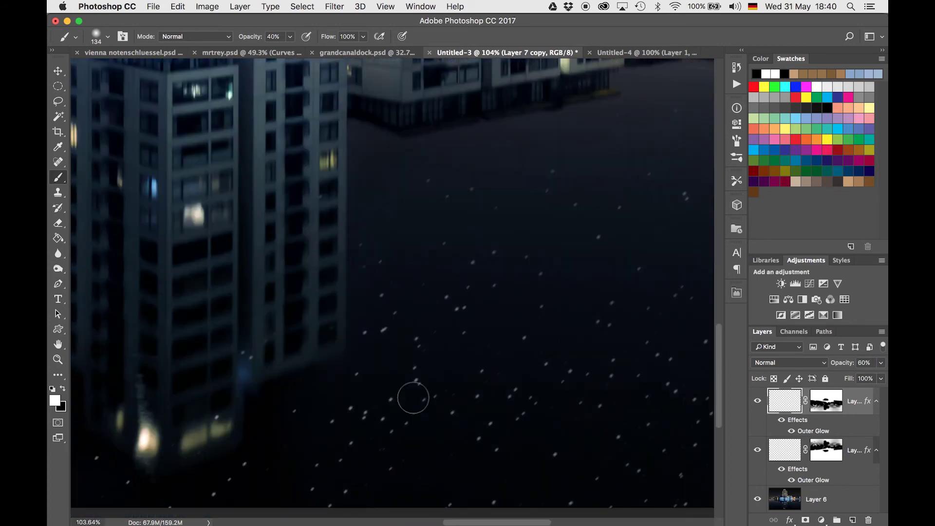
{"action": "key", "text": "Return"}
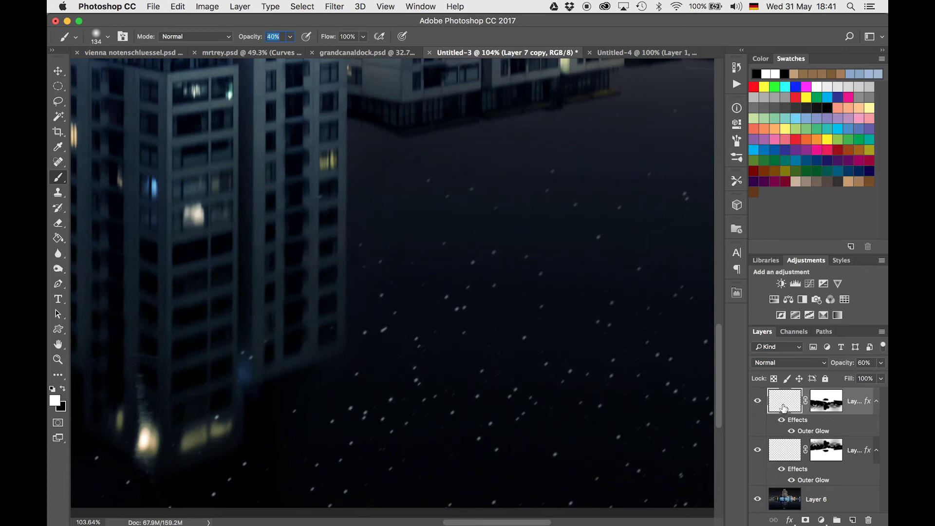
- Apply a Motion Blur with angle 50° and distance 14 pixels to the reflected stars
{"action": "left_click", "coordinate": [333, 6]}
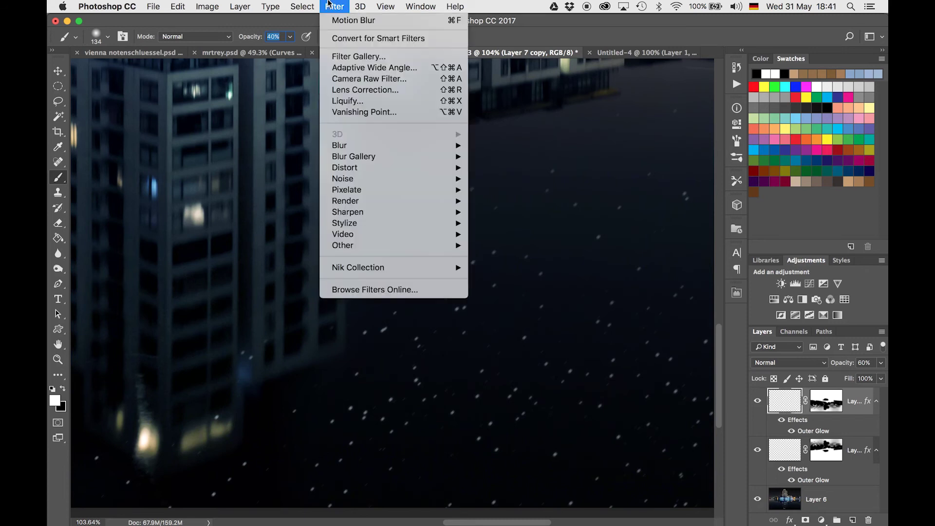
{"action": "mouse_move", "coordinate": [343, 145]}
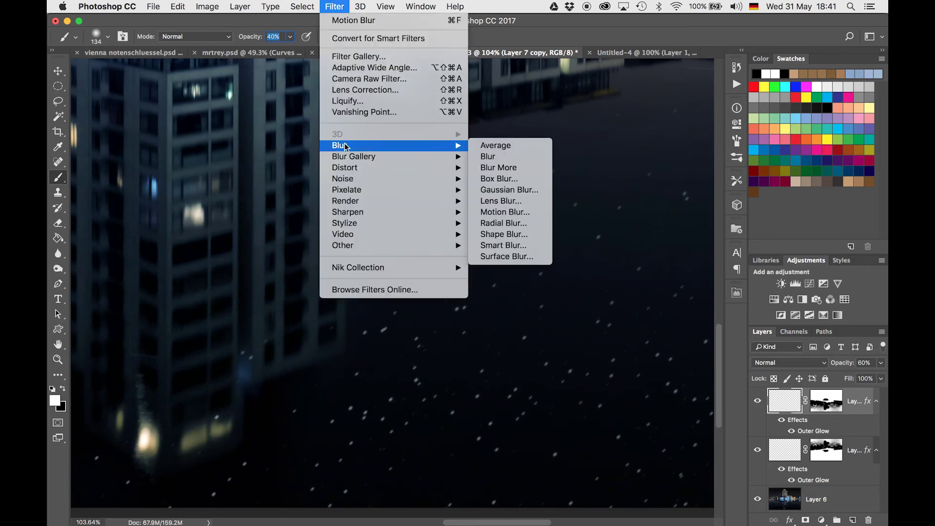
{"action": "left_click", "coordinate": [507, 211]}
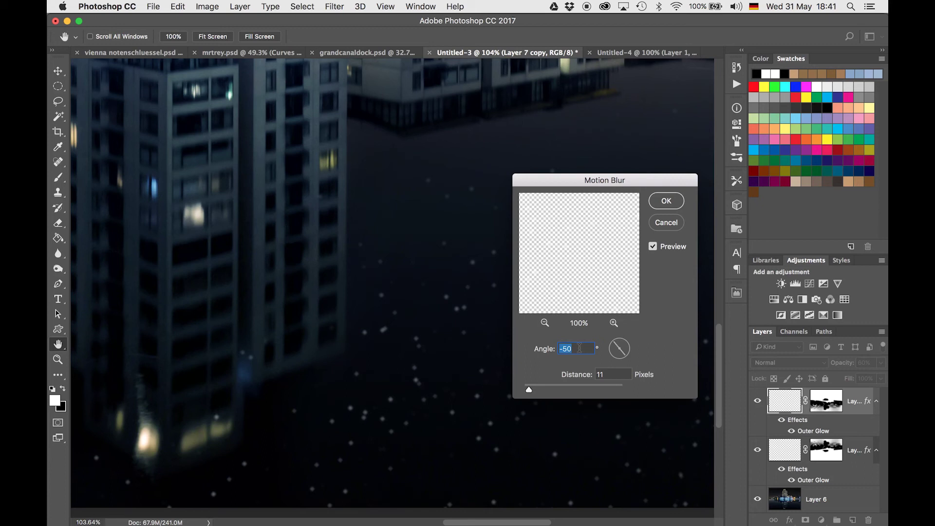
{"action": "type", "text": "50"}
{"action": "left_click", "coordinate": [609, 378]}
{"action": "key", "text": "Up"}
{"action": "key", "text": "Up"}
{"action": "key", "text": "Up"}
{"action": "left_click", "coordinate": [667, 201]}
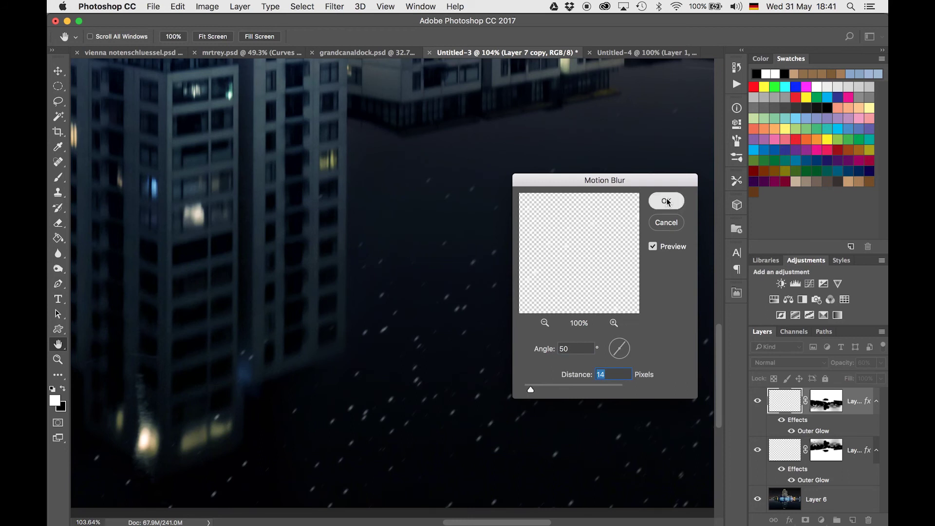
- Switch back to the Brush tool and fit the whole cityscape in view
{"action": "key", "text": "b"}
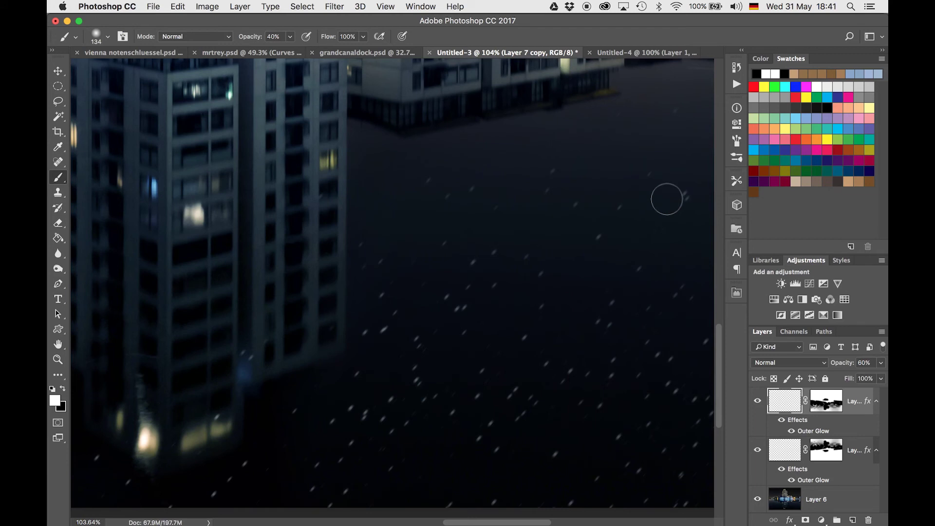
{"action": "scroll", "coordinate": [580, 279], "scroll_direction": "right", "scroll_amount": 10}
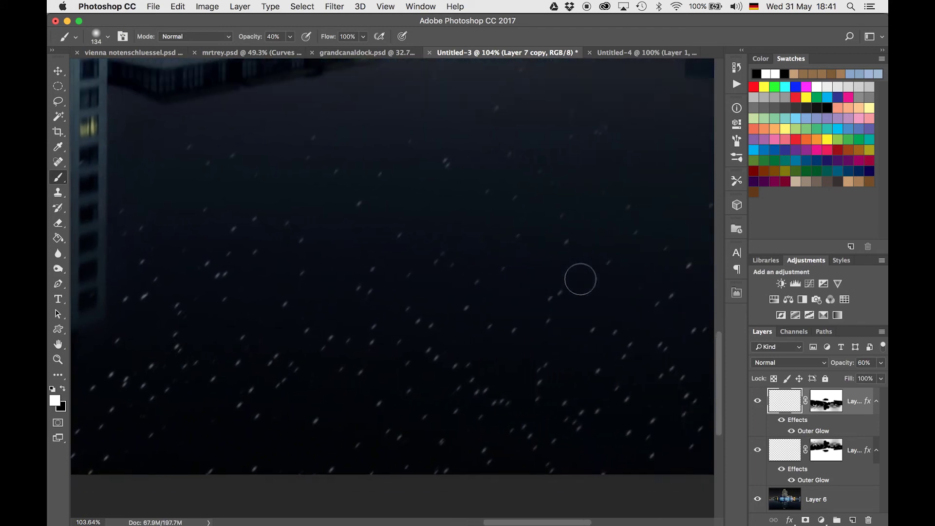
{"action": "scroll", "coordinate": [580, 279], "scroll_direction": "up", "scroll_amount": 5}
{"action": "scroll", "coordinate": [580, 279], "scroll_direction": "left", "scroll_amount": 10}
{"action": "scroll", "coordinate": [580, 279], "scroll_direction": "down", "scroll_amount": 5}
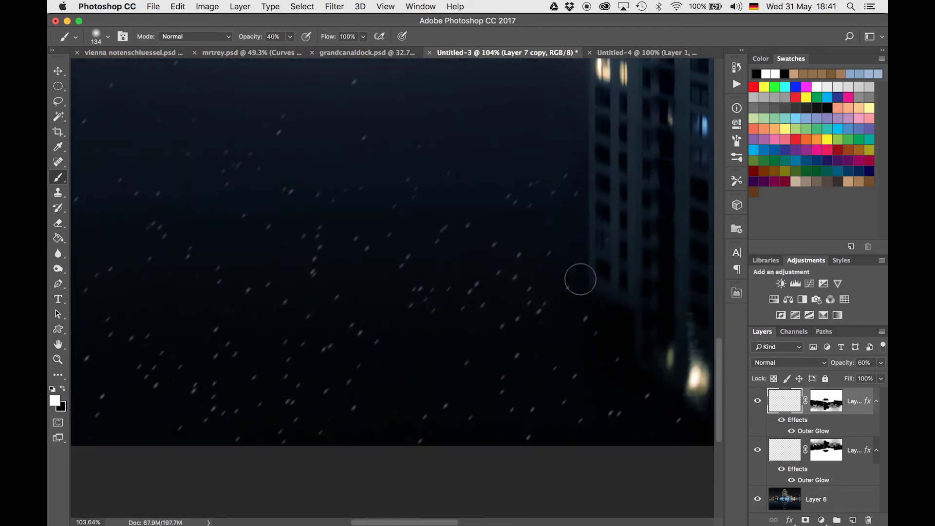
{"action": "scroll", "coordinate": [580, 279], "scroll_direction": "up", "scroll_amount": 5}
{"action": "scroll", "coordinate": [580, 279], "scroll_direction": "down", "scroll_amount": 3}
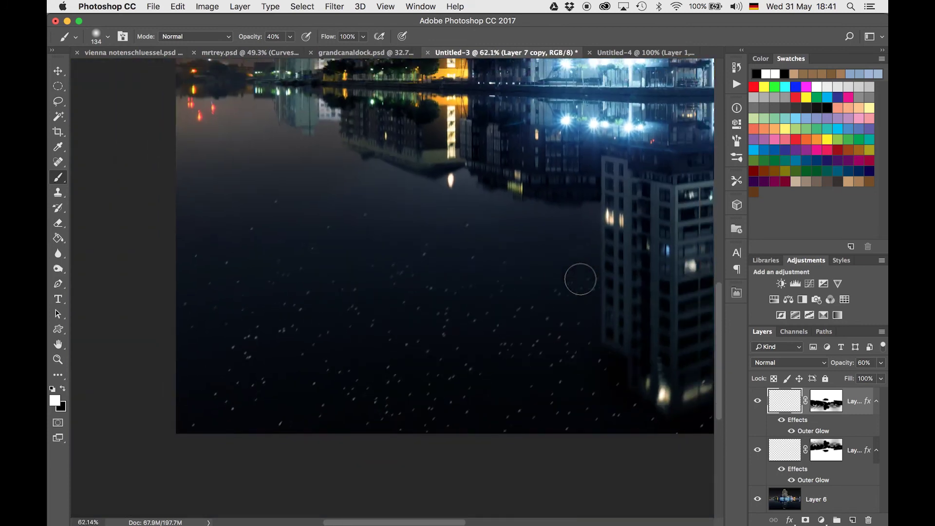
{"action": "key", "text": "super+0"}
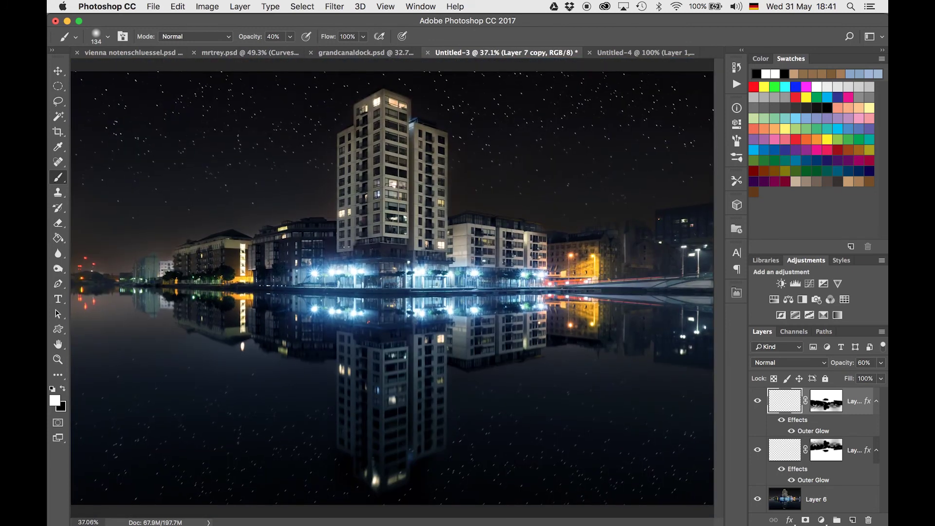
{"action": "scroll", "coordinate": [580, 279], "scroll_direction": "up", "scroll_amount": 5}
{"action": "scroll", "coordinate": [580, 279], "scroll_direction": "down", "scroll_amount": 5}
{"action": "scroll", "coordinate": [580, 279], "scroll_direction": "left", "scroll_amount": 3}
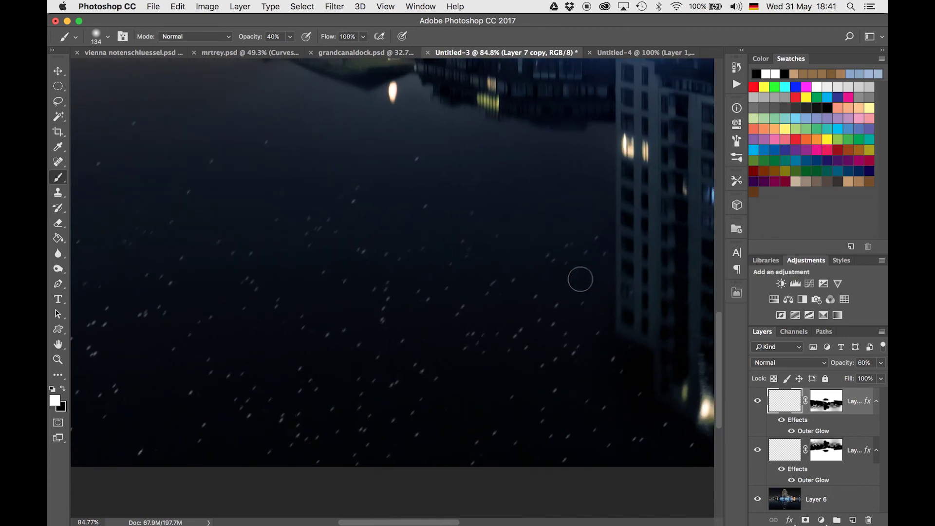
{"action": "scroll", "coordinate": [580, 279], "scroll_direction": "up", "scroll_amount": 3}
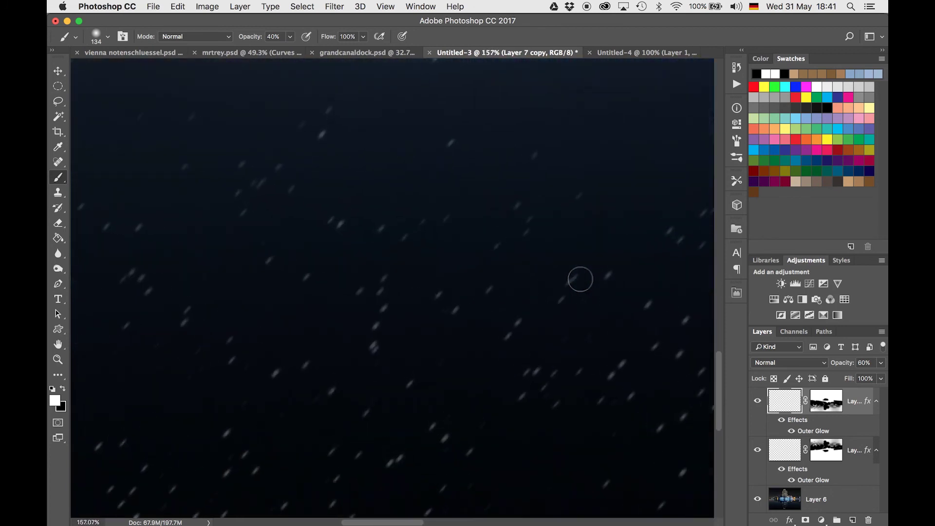
- Raise Layer 7 copy's Outer Glow colour saturation to 79%, giving blue #205b99
{"action": "double_click", "coordinate": [859, 397]}
{"action": "left_click", "coordinate": [379, 285]}
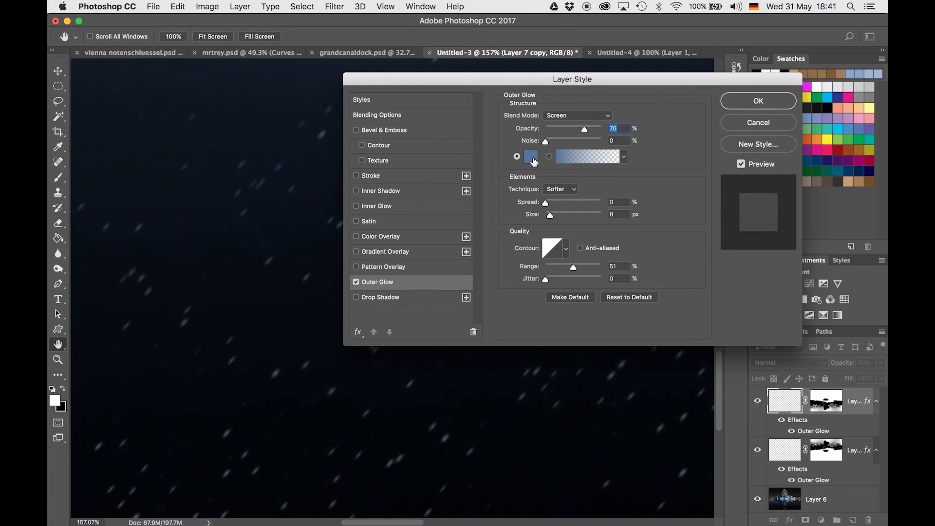
{"action": "left_click", "coordinate": [531, 157]}
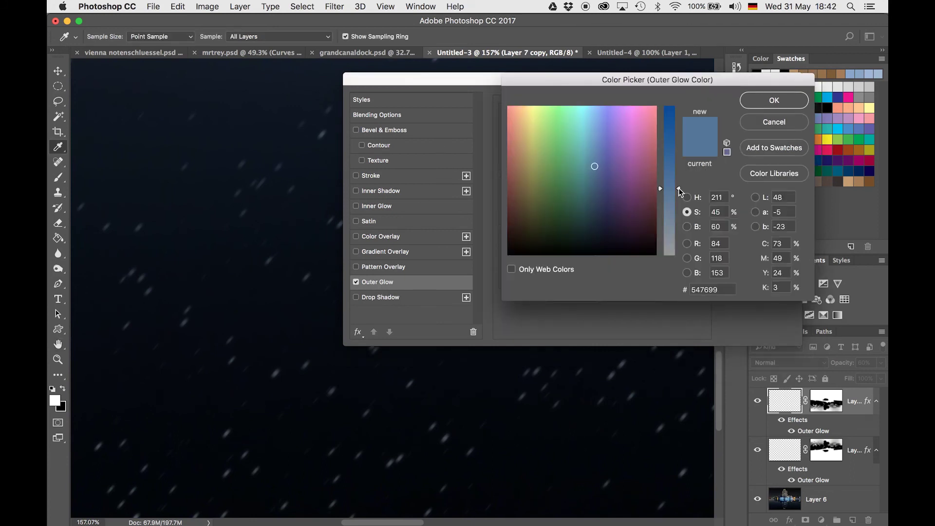
{"action": "left_click_drag", "start_coordinate": [679, 188], "coordinate": [680, 140]}
{"action": "left_click", "coordinate": [768, 100]}
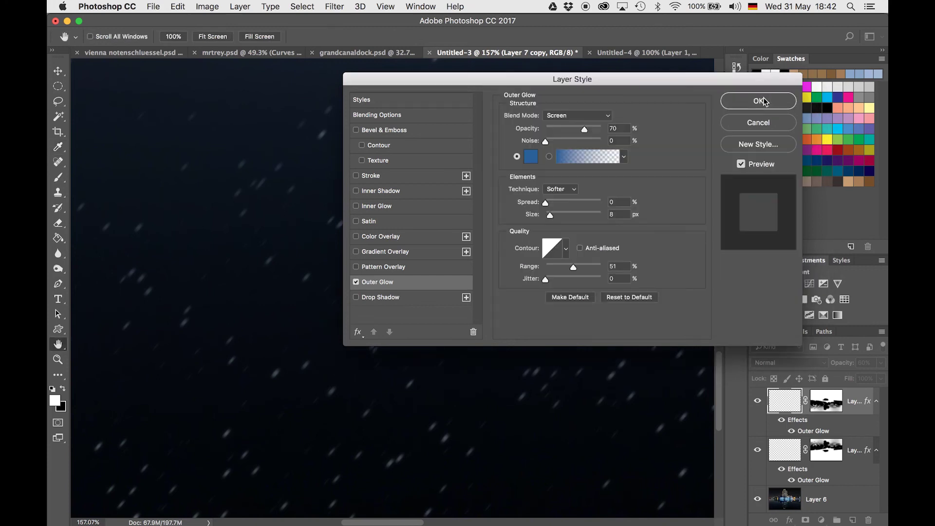
{"action": "left_click", "coordinate": [773, 100]}
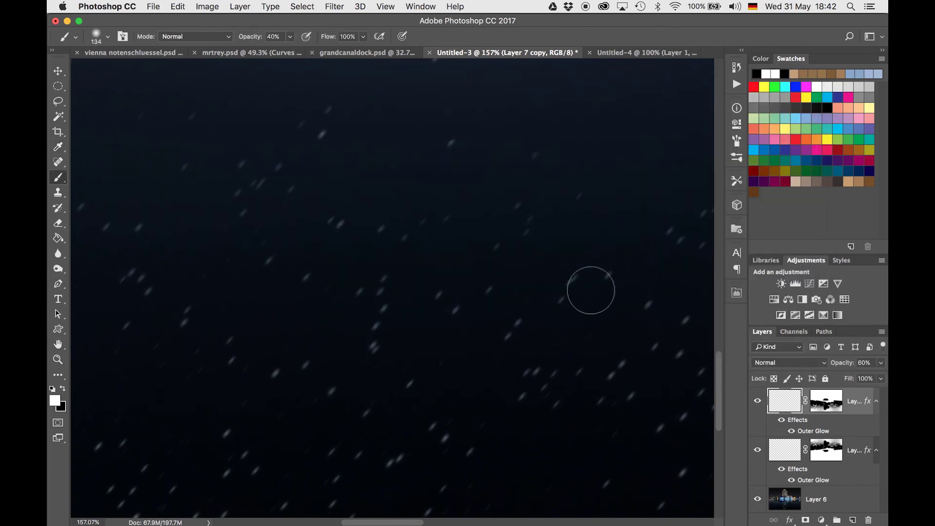
{"action": "scroll", "coordinate": [591, 290], "scroll_direction": "right", "scroll_amount": 10}
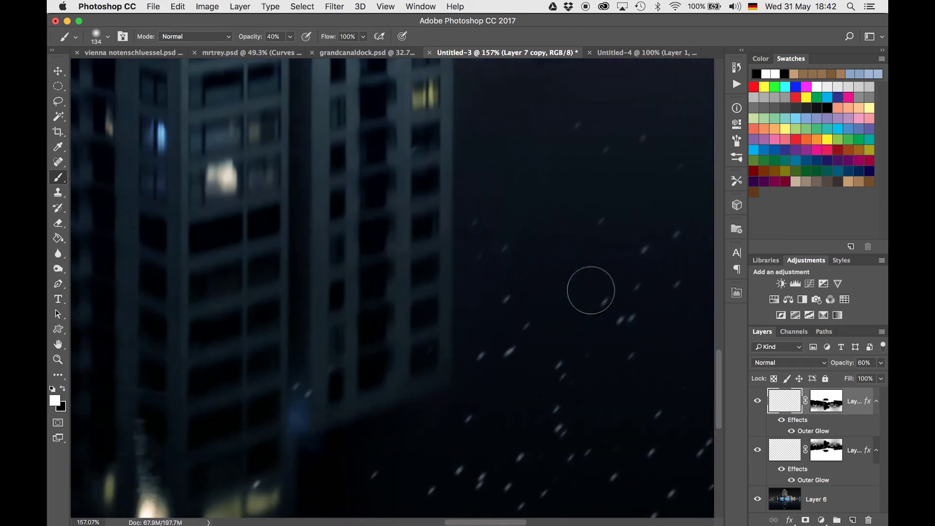
{"action": "key", "text": "super+0"}
{"action": "scroll", "coordinate": [591, 290], "scroll_direction": "up", "scroll_amount": 5}
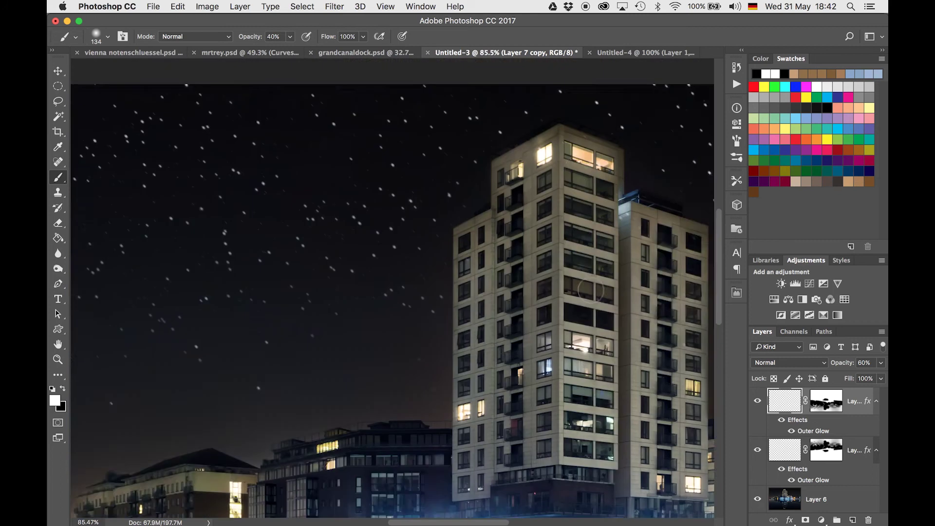
{"action": "scroll", "coordinate": [591, 290], "scroll_direction": "up", "scroll_amount": 3}
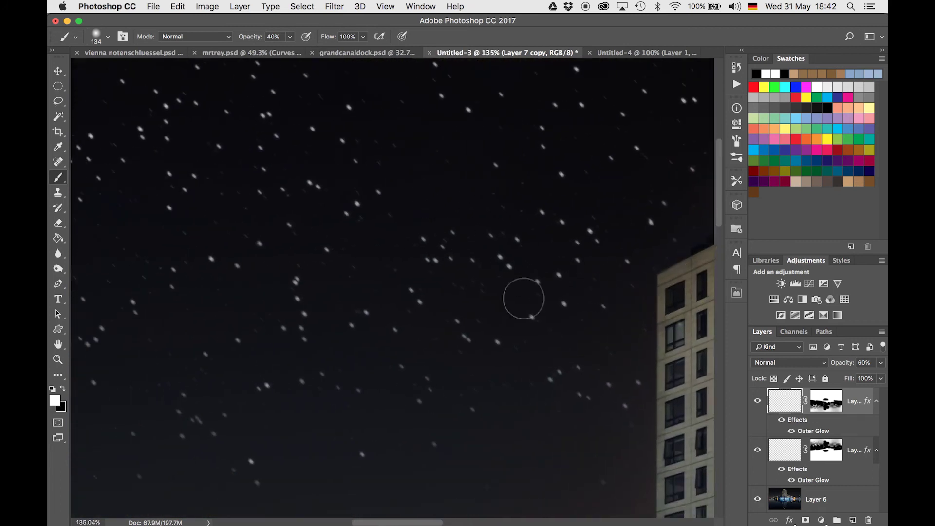
{"action": "scroll", "coordinate": [524, 298], "scroll_direction": "down", "scroll_amount": 5}
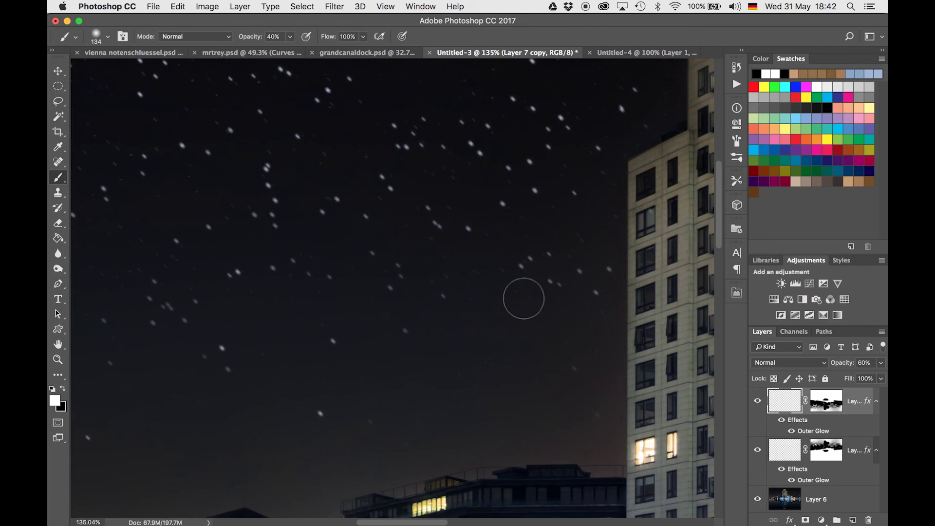
{"action": "scroll", "coordinate": [523, 298], "scroll_direction": "down", "scroll_amount": 15}
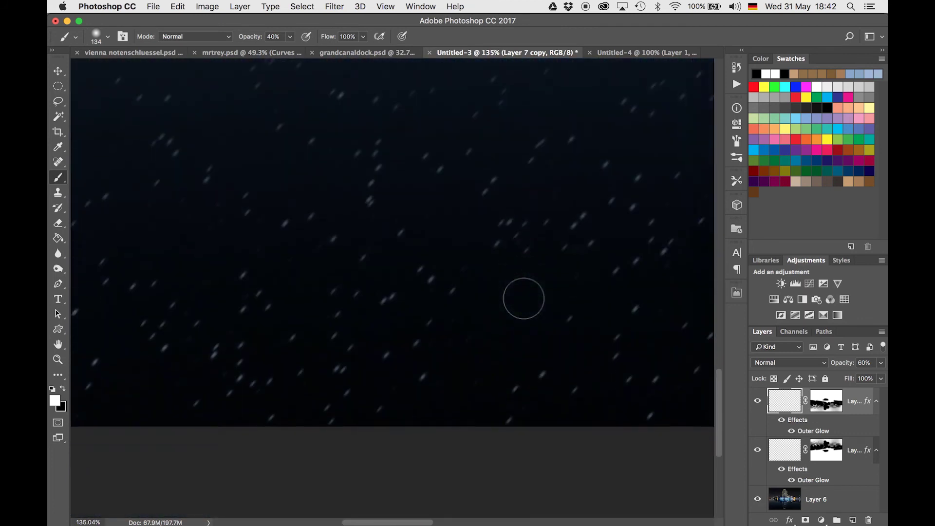
{"action": "scroll", "coordinate": [523, 298], "scroll_direction": "right", "scroll_amount": 15}
{"action": "scroll", "coordinate": [524, 298], "scroll_direction": "up", "scroll_amount": 3}
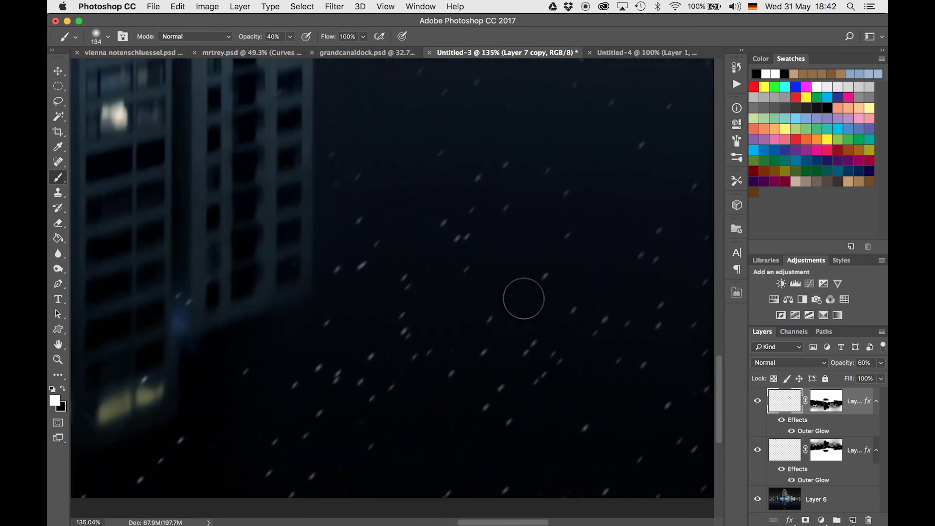
{"action": "scroll", "coordinate": [524, 298], "scroll_direction": "right", "scroll_amount": 10}
{"action": "scroll", "coordinate": [524, 298], "scroll_direction": "up", "scroll_amount": 2}
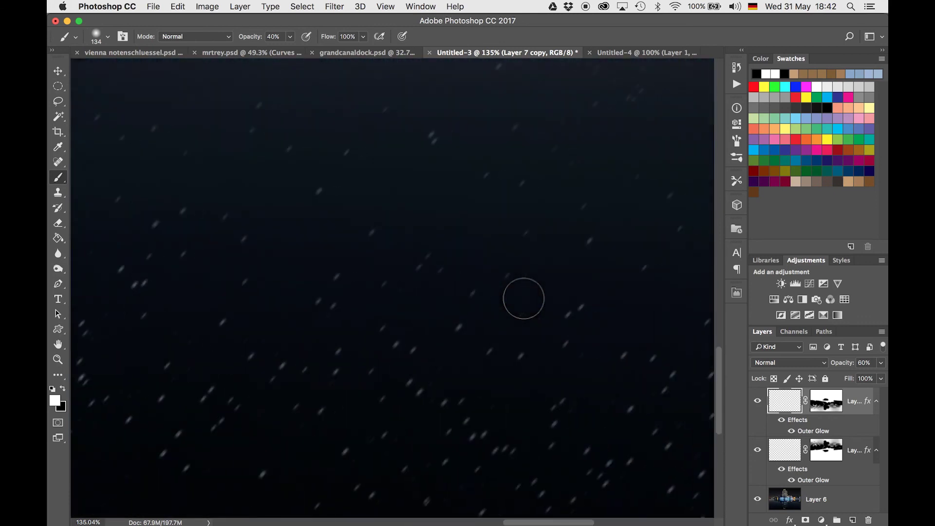
{"action": "scroll", "coordinate": [523, 298], "scroll_direction": "down", "scroll_amount": 12}
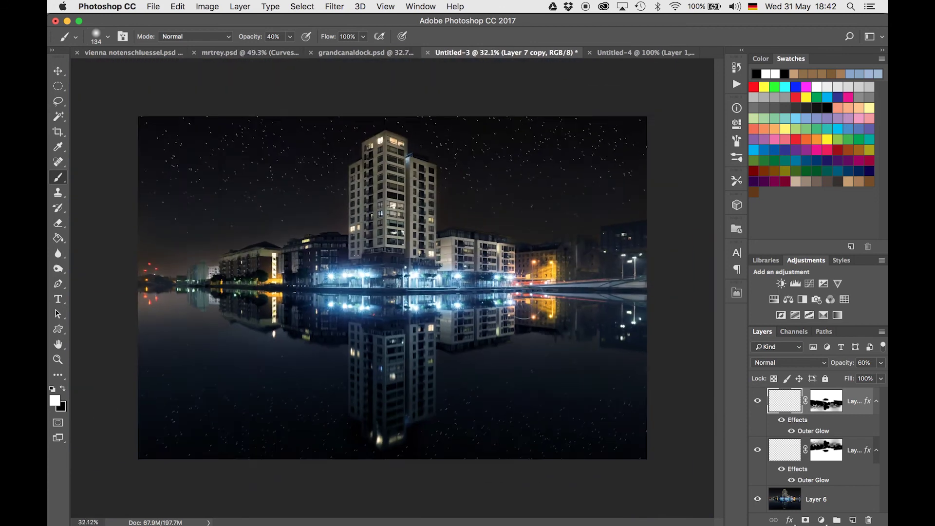
{"action": "scroll", "coordinate": [392, 287], "scroll_direction": "down", "scroll_amount": 1}
{"action": "scroll", "coordinate": [392, 287], "scroll_direction": "up", "scroll_amount": 2}
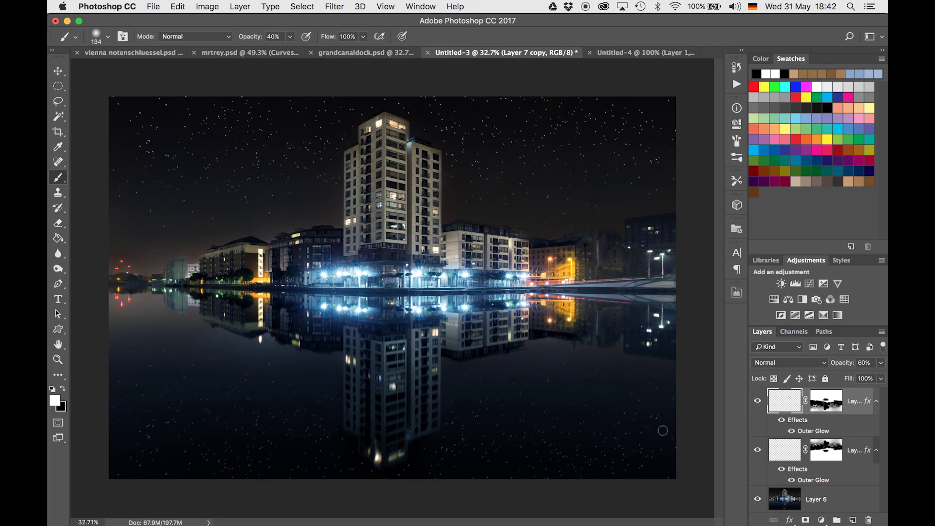
- Lower Layer 7's opacity to 64% and Layer 7 copy's opacity to 47%
{"action": "left_click", "coordinate": [792, 448]}
{"action": "left_click_drag", "start_coordinate": [837, 366], "coordinate": [820, 367]}
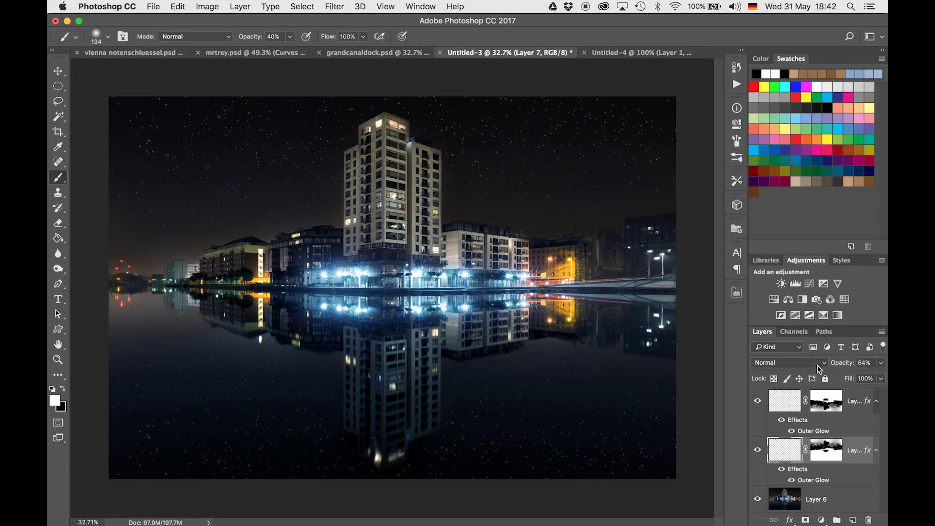
{"action": "left_click", "coordinate": [795, 405]}
{"action": "left_click_drag", "start_coordinate": [840, 369], "coordinate": [831, 370]}
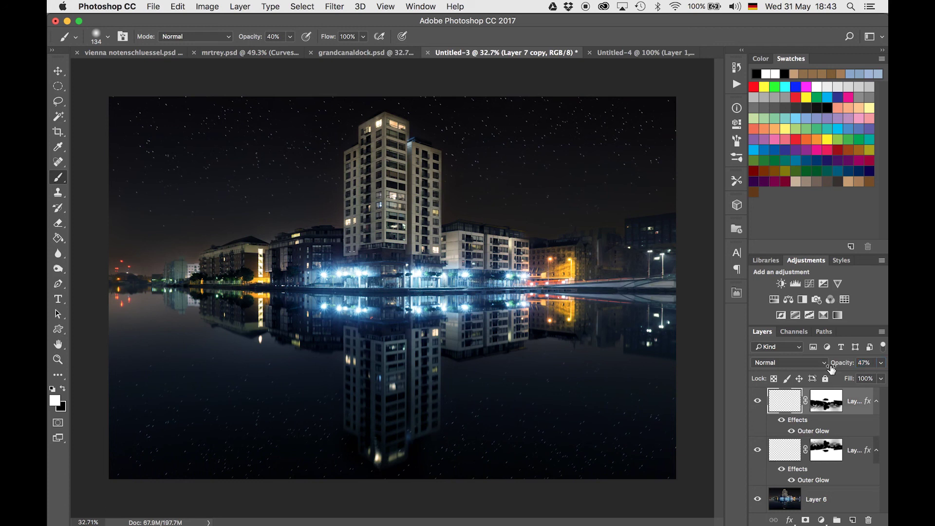